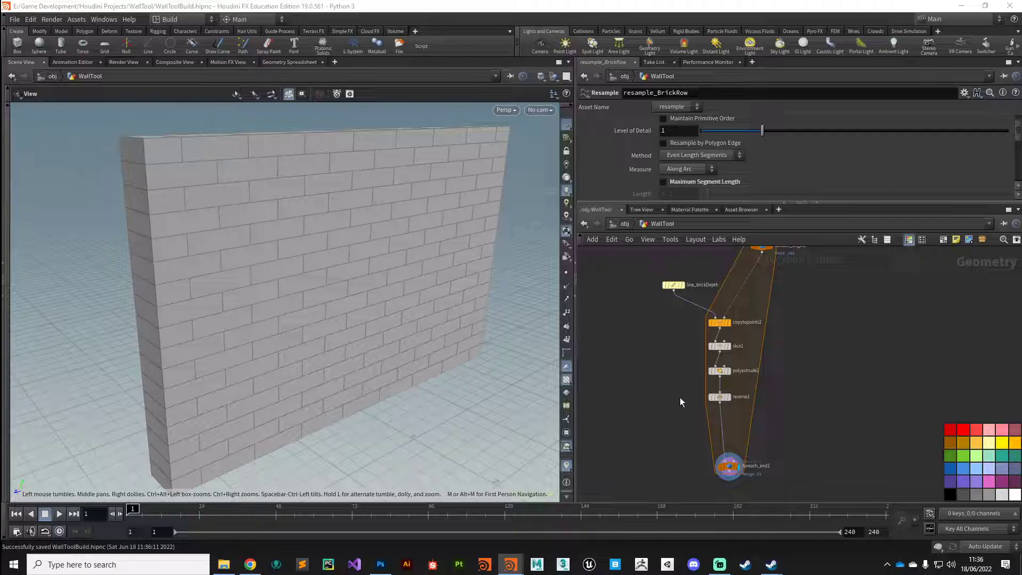
- Move foreach_begin1 closer above the loop's node chain and create a meta import node from it
{"action": "middle_click_drag", "start_coordinate": [660, 360], "coordinate": [629, 408]}
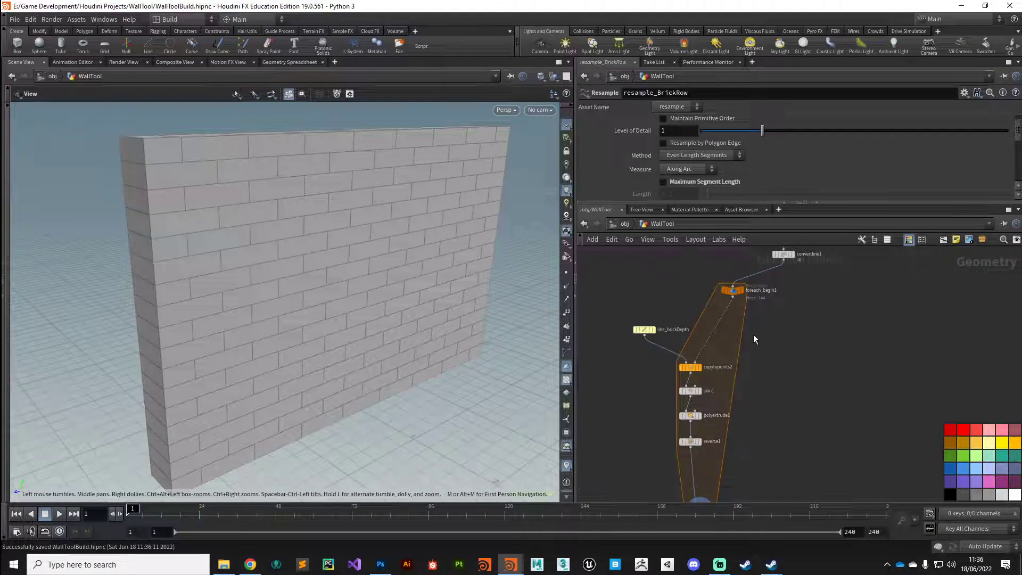
{"action": "left_click_drag", "start_coordinate": [732, 294], "coordinate": [697, 294]}
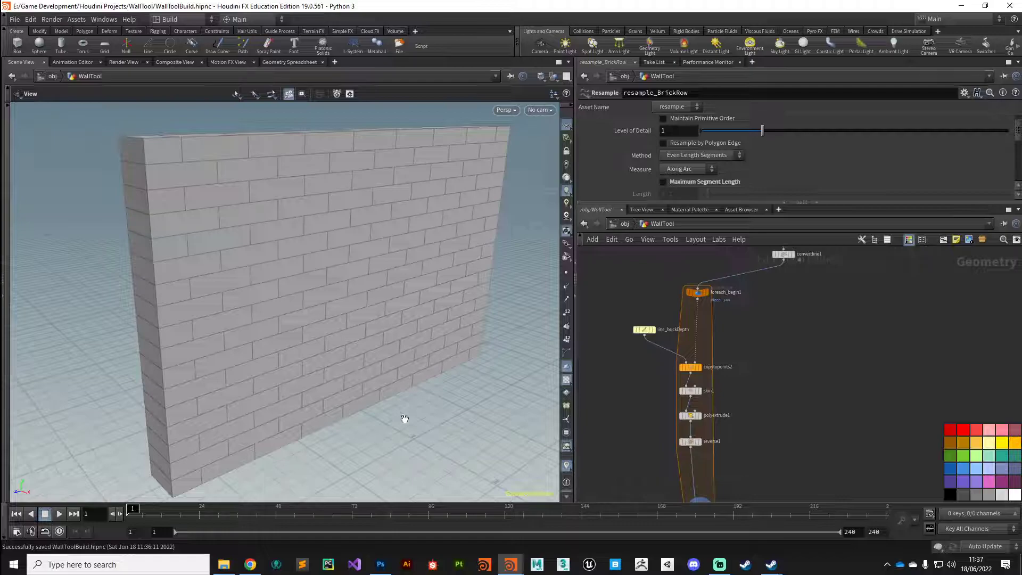
{"action": "left_click", "coordinate": [697, 292]}
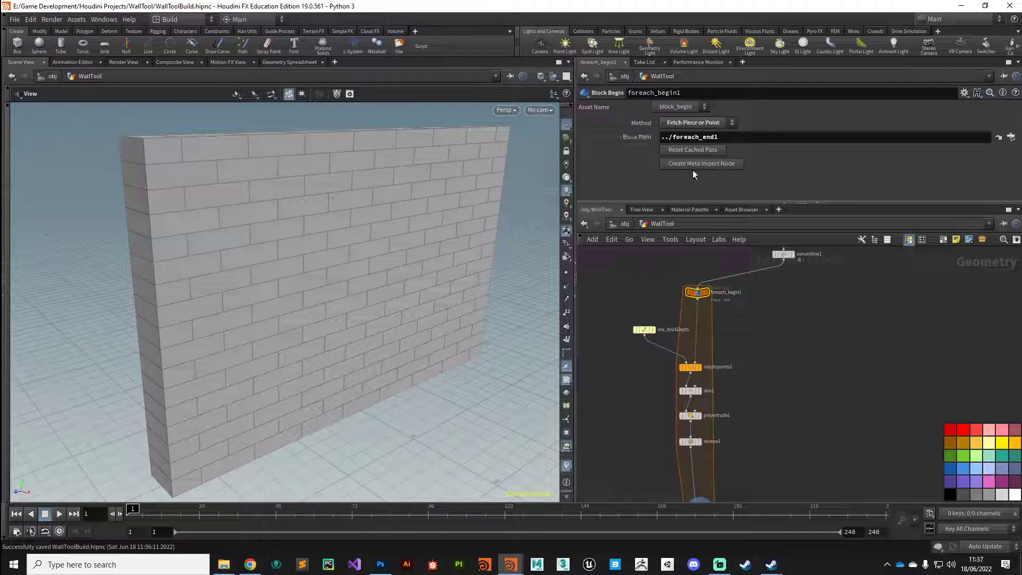
{"action": "mouse_move", "coordinate": [698, 291]}
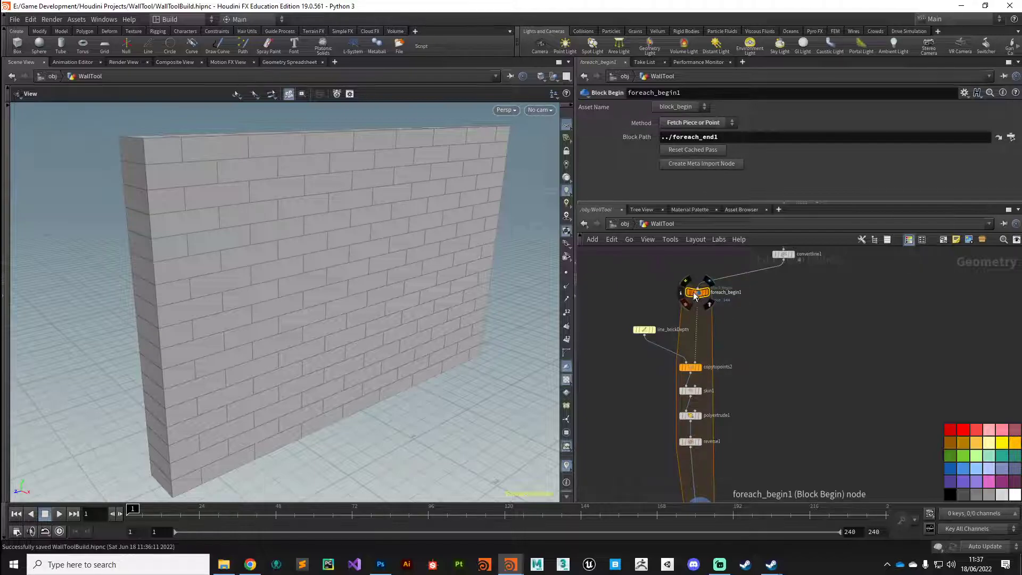
{"action": "left_click", "coordinate": [684, 162]}
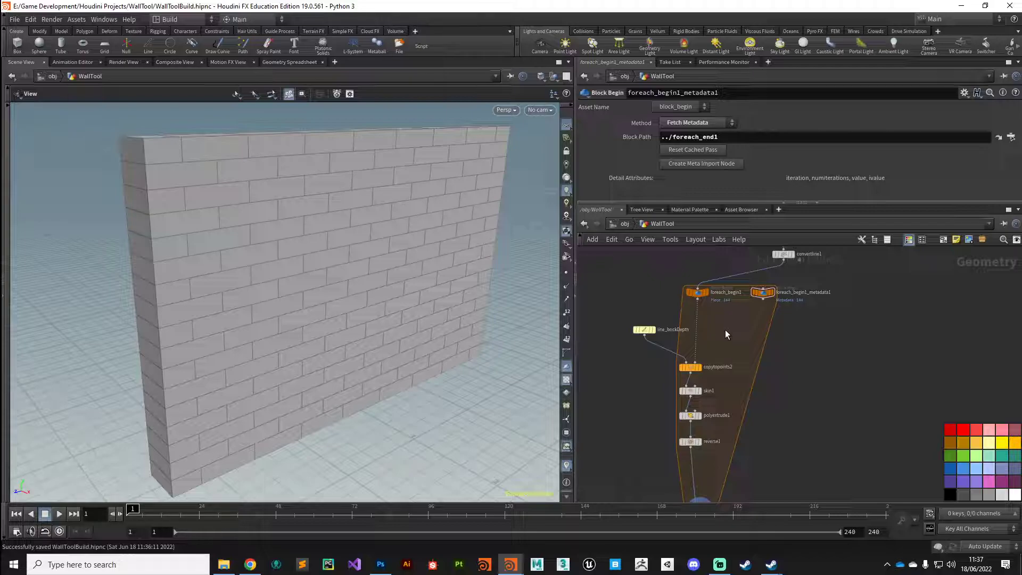
- Add an Attribute Wrangle inside the loop and wire foreach_begin1 into its first input
{"action": "key", "text": "Tab"}
{"action": "key", "text": "Return"}
{"action": "left_click", "coordinate": [725, 333]}
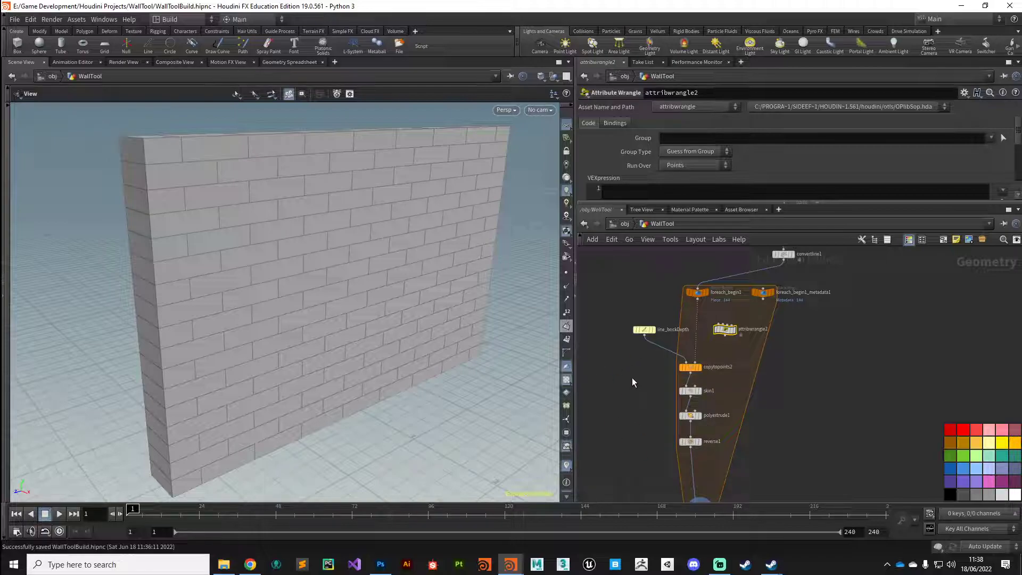
{"action": "left_click", "coordinate": [698, 299]}
{"action": "scroll", "coordinate": [700, 301], "scroll_direction": "up", "scroll_amount": 3}
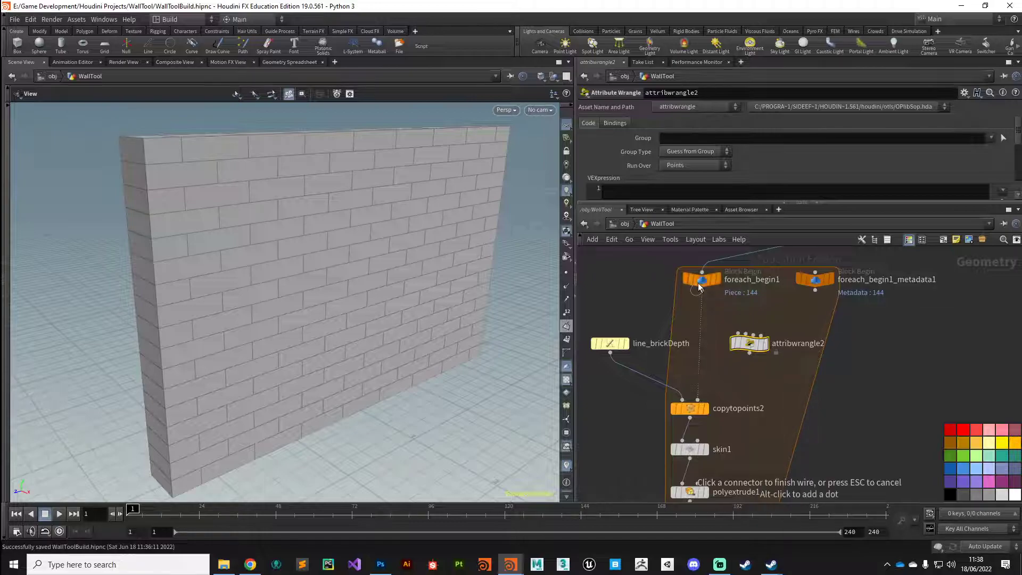
{"action": "left_click", "coordinate": [747, 344]}
{"action": "left_click_drag", "start_coordinate": [747, 346], "coordinate": [749, 354]}
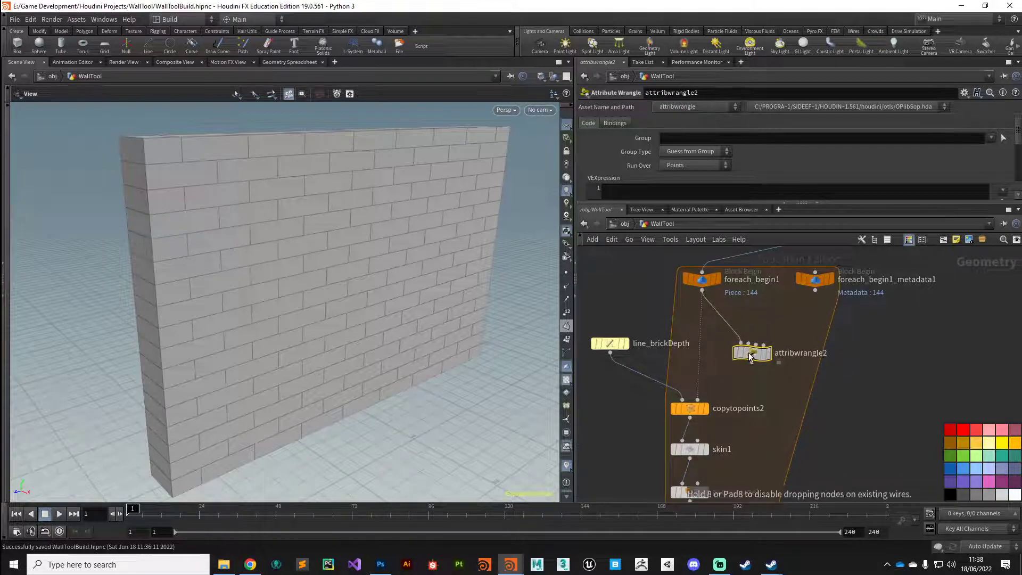
- Wire foreach_begin1_metadata1 into the second input of attribwrangle2
{"action": "left_click_drag", "start_coordinate": [820, 283], "coordinate": [822, 281]}
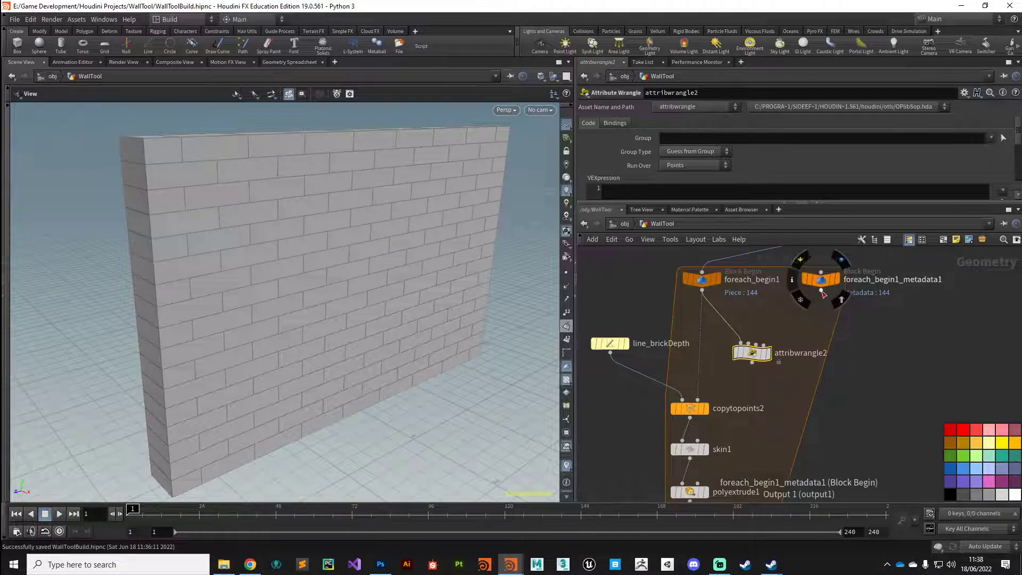
{"action": "left_click", "coordinate": [820, 291]}
{"action": "left_click", "coordinate": [753, 357]}
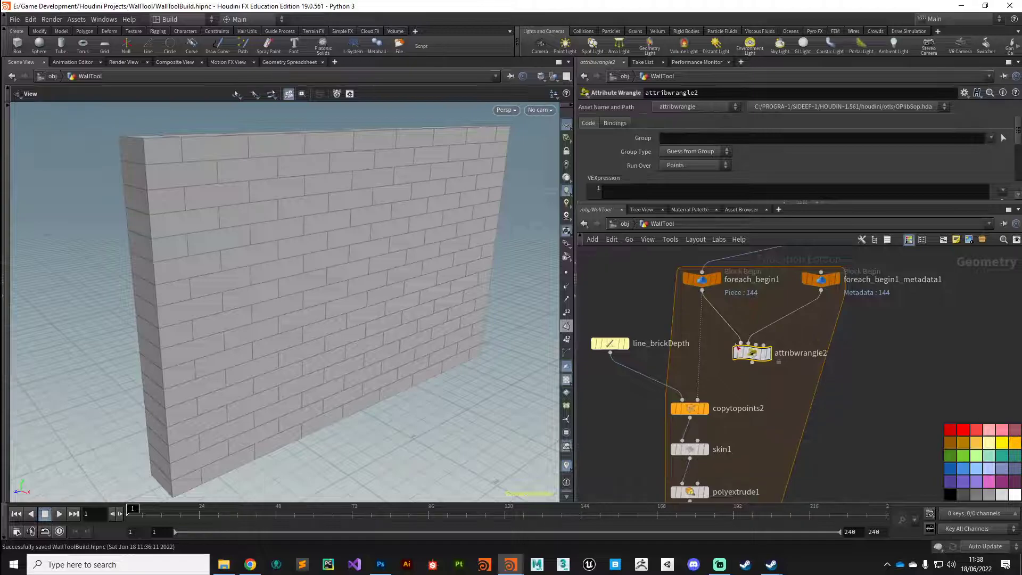
- Display attribwrangle2's output with points and point normals shown in the viewport, and enlarge the VEXpression editing area
{"action": "left_click", "coordinate": [766, 353]}
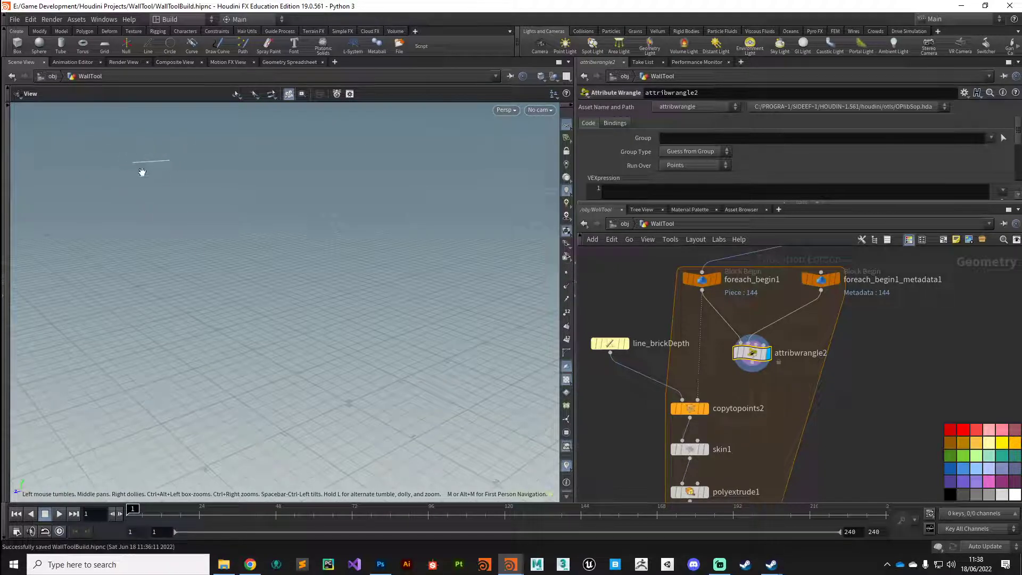
{"action": "left_click", "coordinate": [566, 273]}
{"action": "left_click", "coordinate": [566, 286]}
{"action": "left_click_drag", "start_coordinate": [702, 205], "coordinate": [711, 261]}
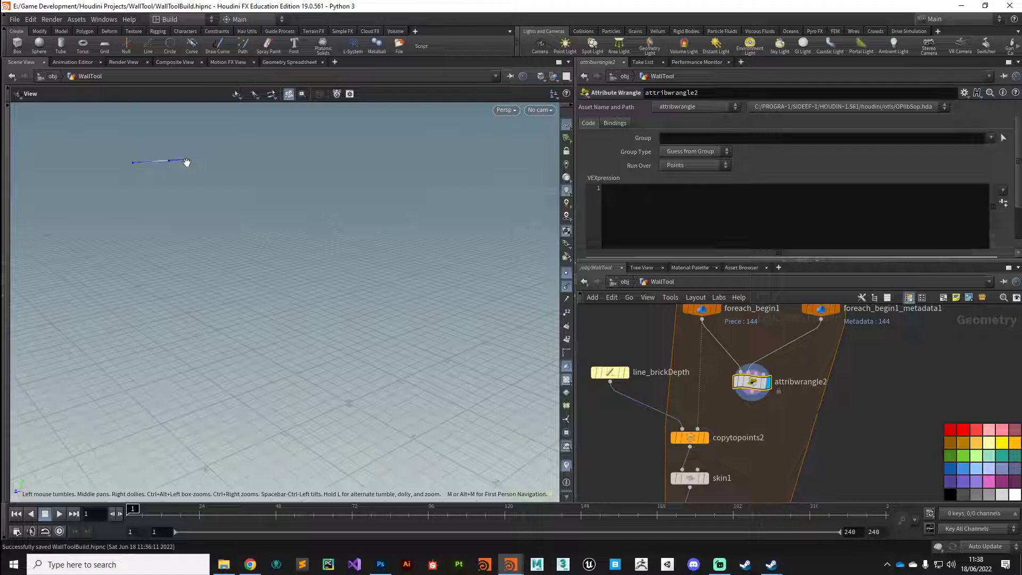
- Switch to Photoshop, hide Layer 1 and Layer 2, and add a new empty layer
{"action": "mouse_move", "coordinate": [381, 564]}
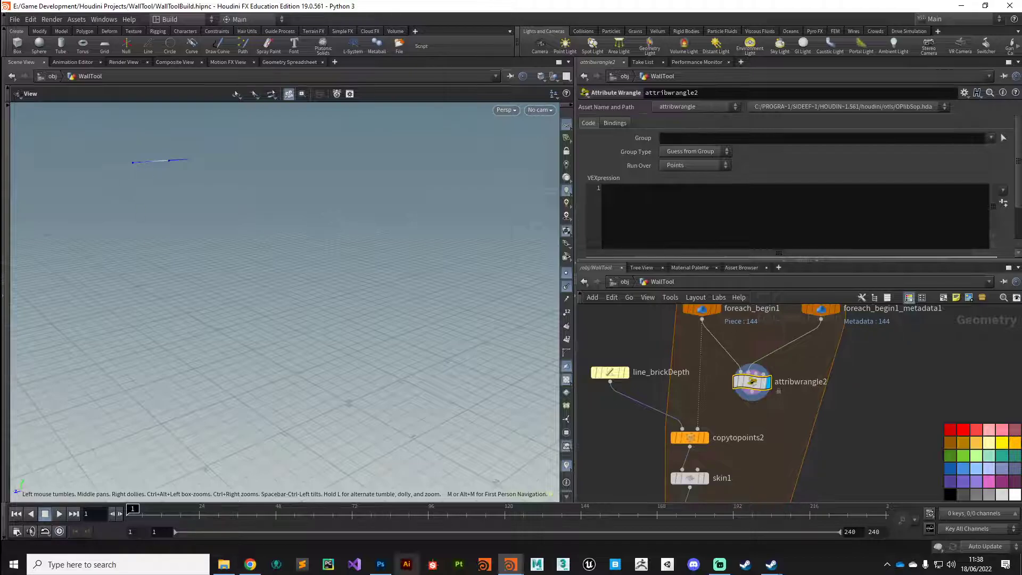
{"action": "left_click", "coordinate": [380, 564]}
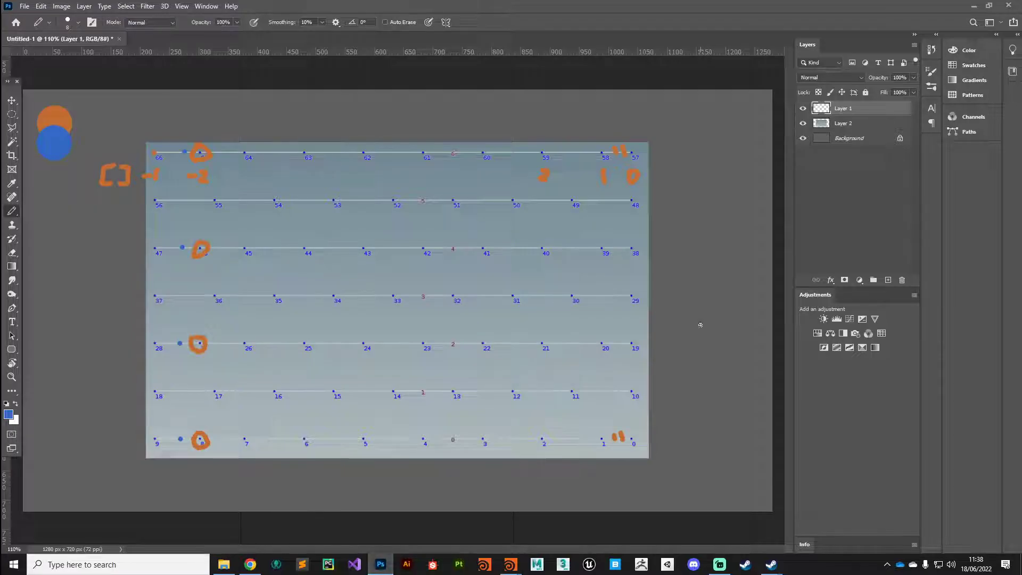
{"action": "left_click", "coordinate": [803, 108]}
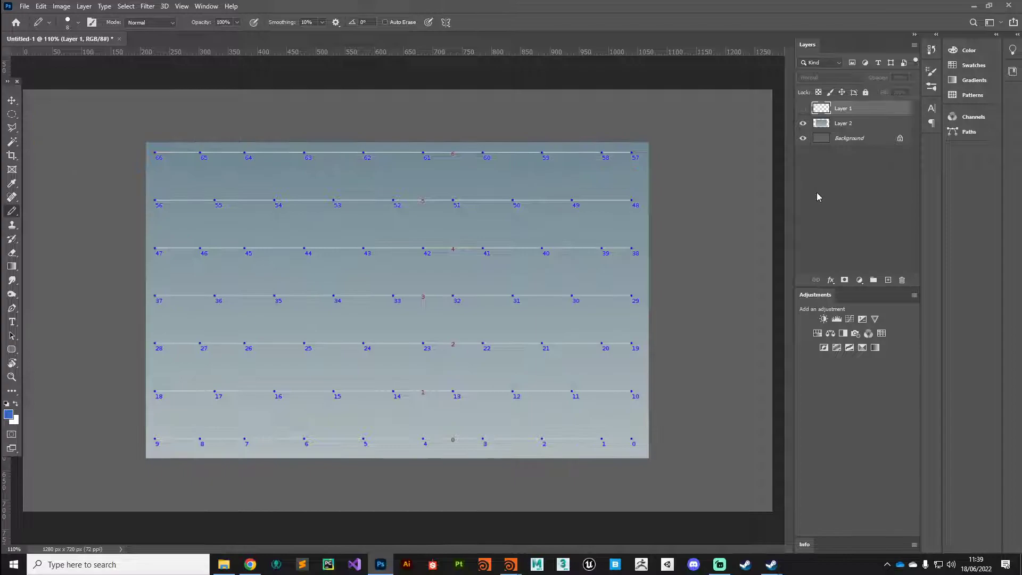
{"action": "left_click", "coordinate": [803, 123]}
{"action": "key", "text": "ctrl+shift+n"}
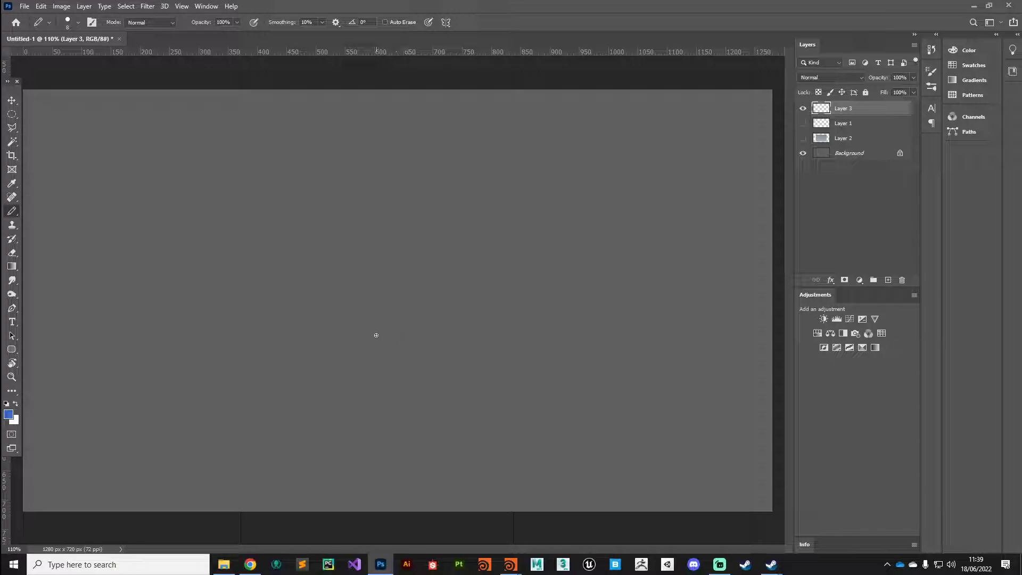
- Draw a blue arrow slanting up to the right and a green (33c444) arrow pointing straight up from the same origin
{"action": "left_click_drag", "start_coordinate": [374, 338], "coordinate": [381, 339]}
{"action": "left_click", "coordinate": [8, 415]}
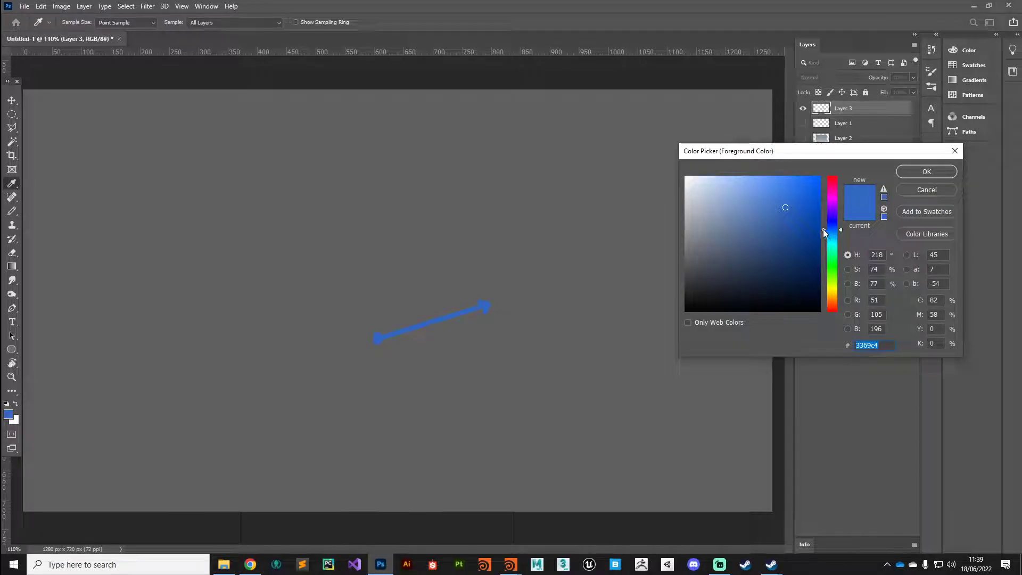
{"action": "left_click_drag", "start_coordinate": [823, 230], "coordinate": [825, 263]}
{"action": "left_click", "coordinate": [927, 171]}
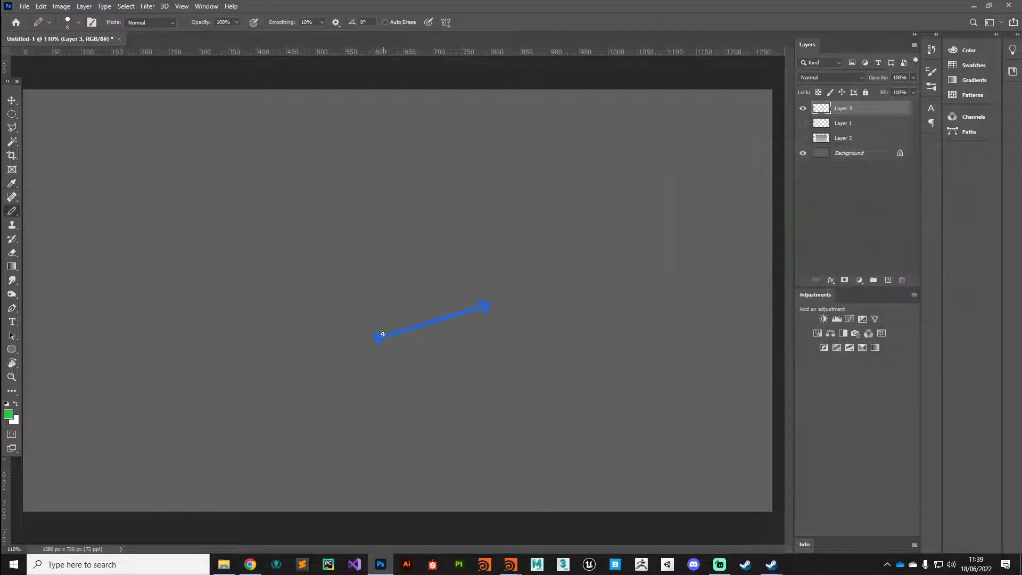
{"action": "left_click", "coordinate": [378, 213], "text": "shift"}
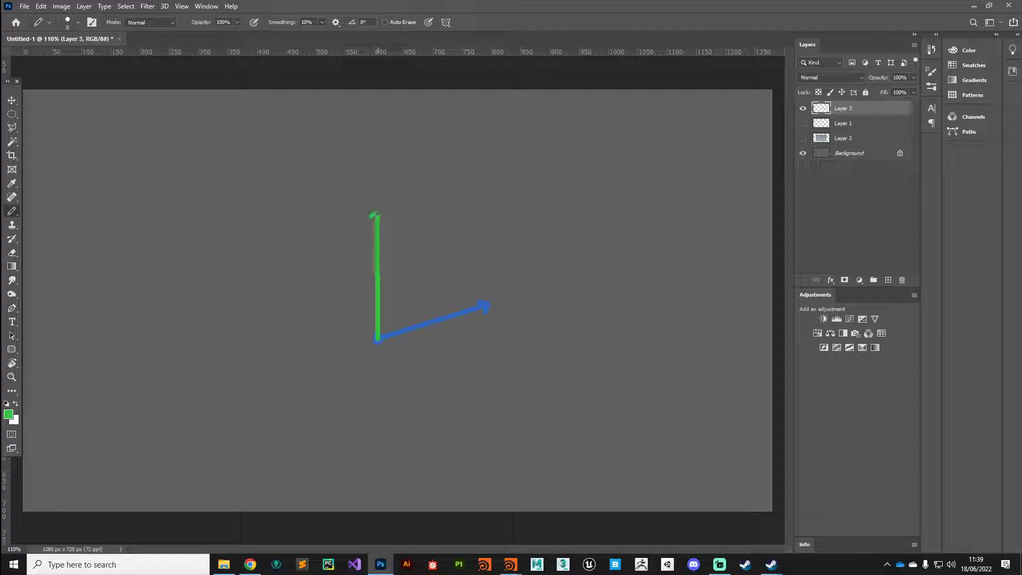
{"action": "left_click_drag", "start_coordinate": [377, 213], "coordinate": [383, 219]}
- With red (c44733), draw an arrow from the shared origin toward the upper left and a separate arrow pointing at it
{"action": "left_click", "coordinate": [8, 413]}
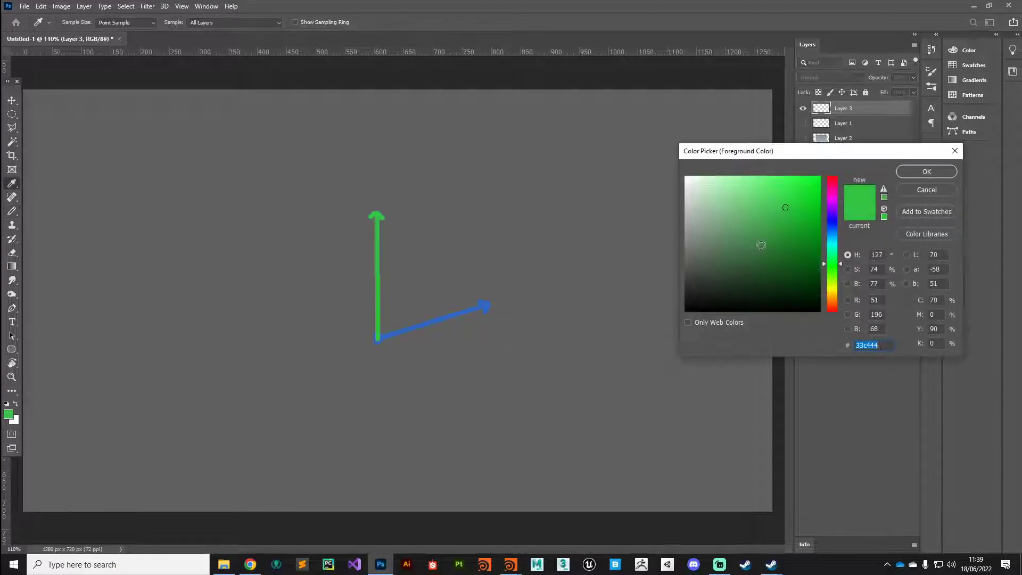
{"action": "left_click_drag", "start_coordinate": [825, 264], "coordinate": [830, 313]}
{"action": "left_click", "coordinate": [926, 172]}
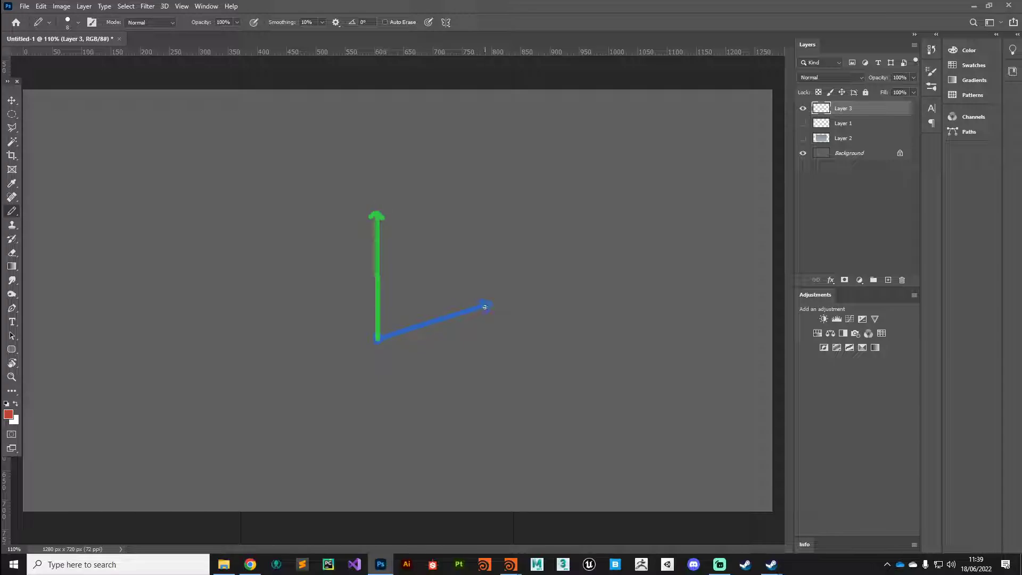
{"action": "left_click", "coordinate": [377, 337]}
{"action": "left_click_drag", "start_coordinate": [315, 297], "coordinate": [317, 304]}
{"action": "mouse_move", "coordinate": [373, 338]}
{"action": "left_mouse_down"}
{"action": "mouse_move", "coordinate": [348, 330]}
{"action": "mouse_move", "coordinate": [296, 347]}
{"action": "mouse_move", "coordinate": [327, 325]}
{"action": "mouse_move", "coordinate": [255, 361]}
{"action": "mouse_move", "coordinate": [331, 332]}
{"action": "left_mouse_up"}
- With light blue (337ec4), draw a double-headed diagonal arrow below the red arrows
{"action": "left_click", "coordinate": [9, 415]}
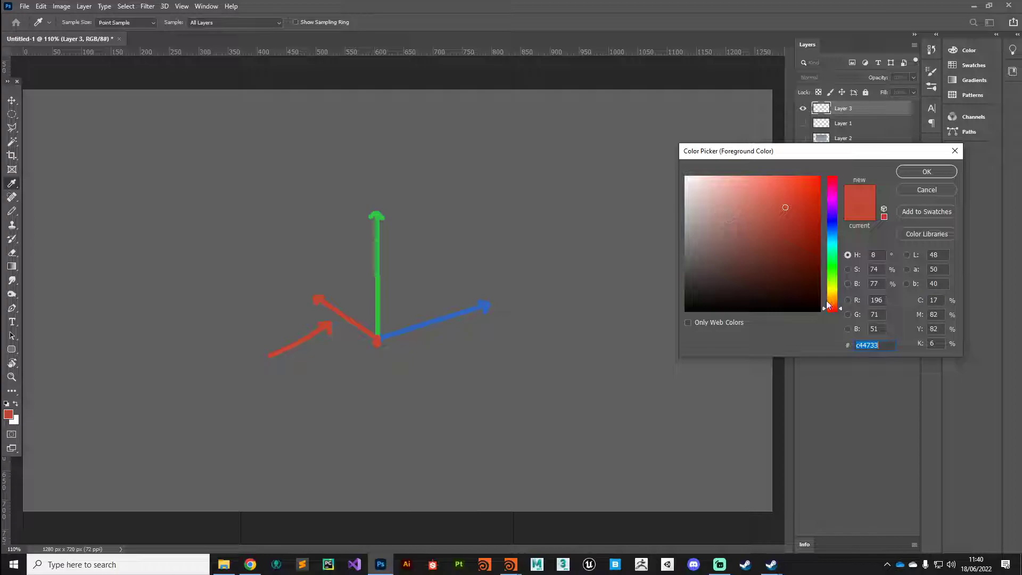
{"action": "left_click_drag", "start_coordinate": [831, 307], "coordinate": [827, 232]}
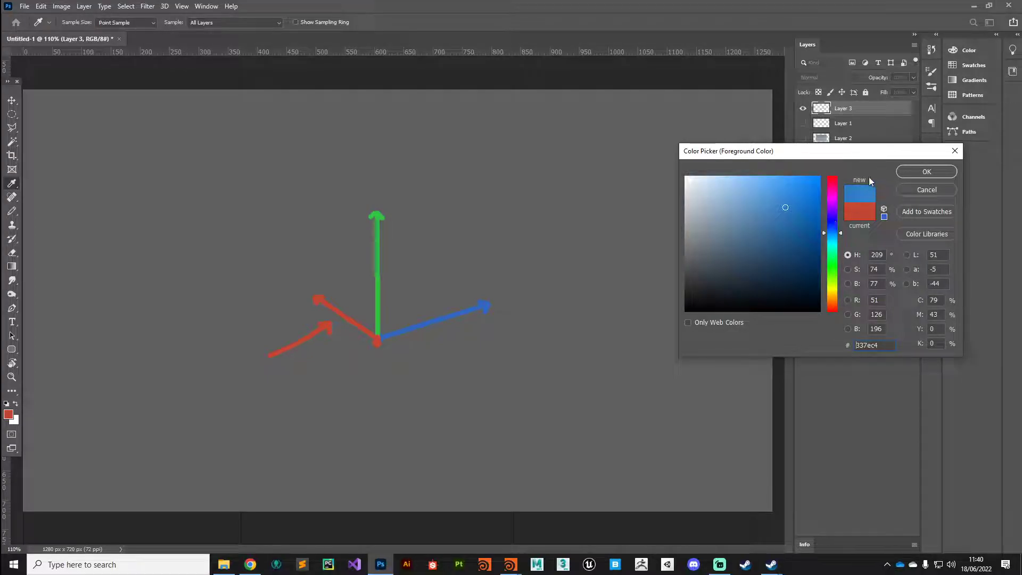
{"action": "left_click", "coordinate": [905, 176]}
{"action": "key", "text": "b"}
{"action": "left_click", "coordinate": [318, 355]}
{"action": "mouse_move", "coordinate": [318, 356]}
{"action": "left_mouse_down"}
{"action": "mouse_move", "coordinate": [408, 419]}
{"action": "mouse_move", "coordinate": [318, 356]}
{"action": "mouse_move", "coordinate": [310, 367]}
{"action": "left_mouse_up"}
{"action": "mouse_move", "coordinate": [403, 404]}
{"action": "left_mouse_down"}
{"action": "mouse_move", "coordinate": [407, 419]}
{"action": "mouse_move", "coordinate": [395, 427]}
{"action": "left_mouse_up"}
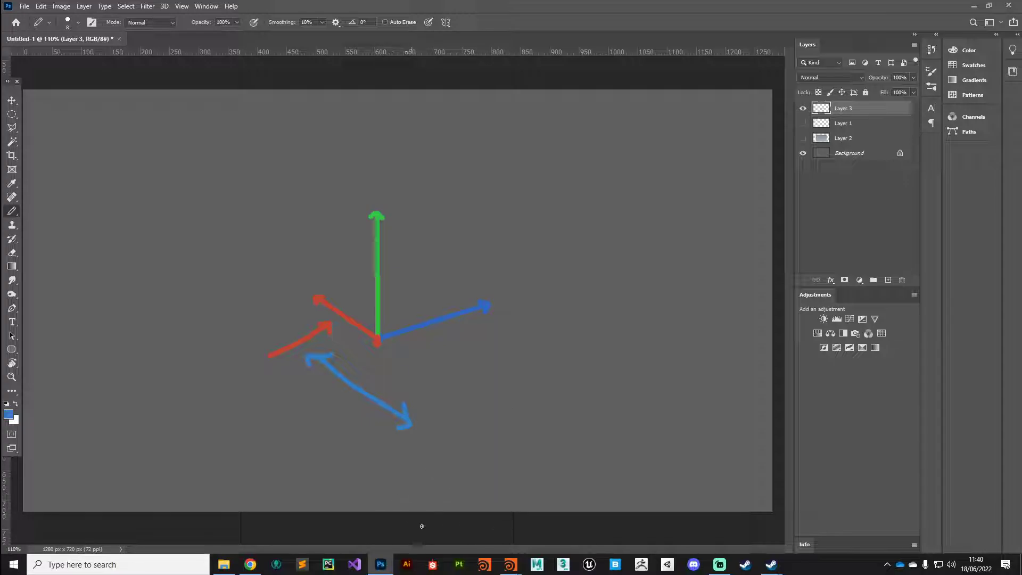
- Switch back to Houdini and begin attribwrangle2's VEX code with v@side = cross(
{"action": "mouse_move", "coordinate": [514, 568]}
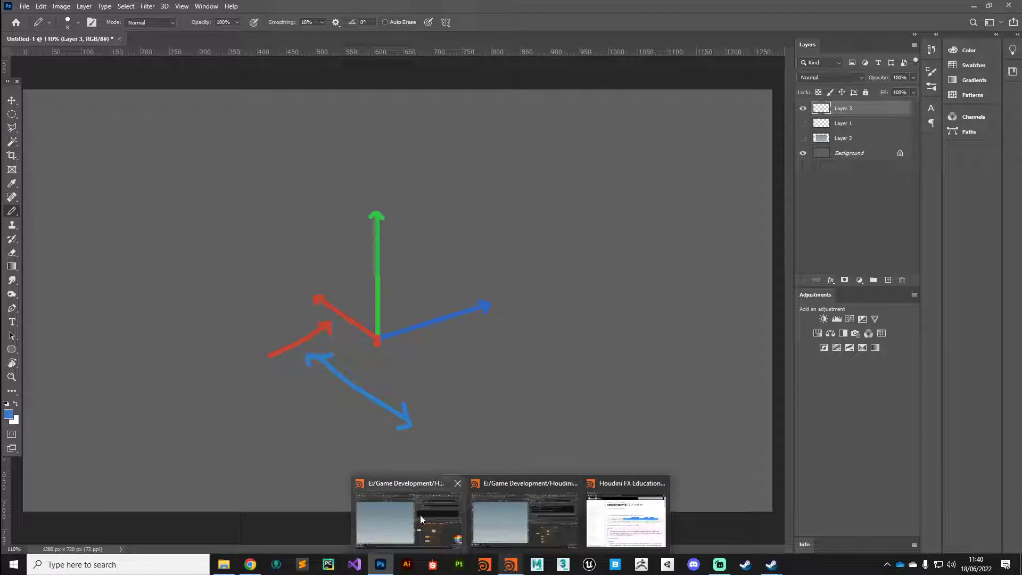
{"action": "left_click", "coordinate": [409, 511]}
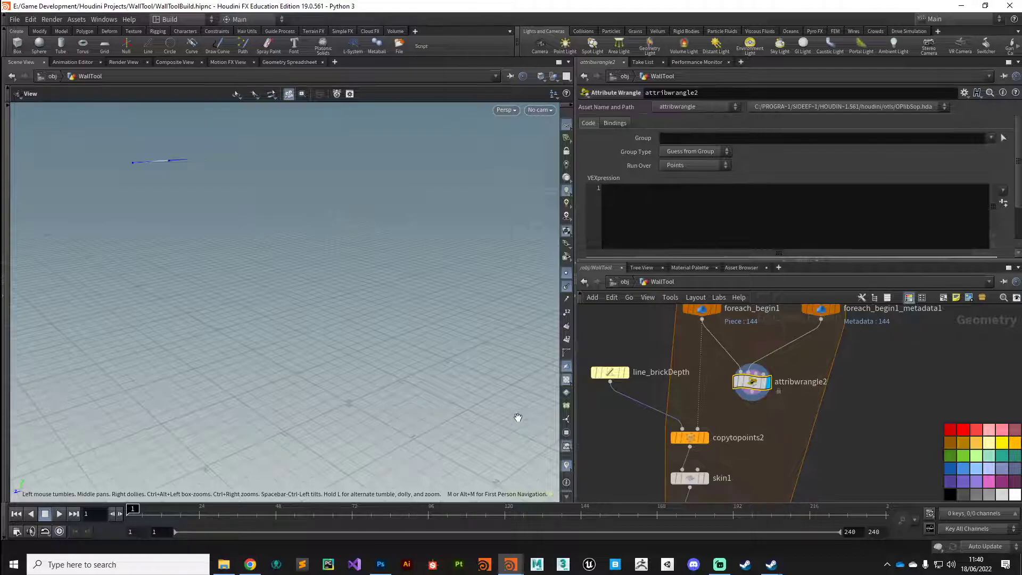
{"action": "left_click", "coordinate": [658, 214]}
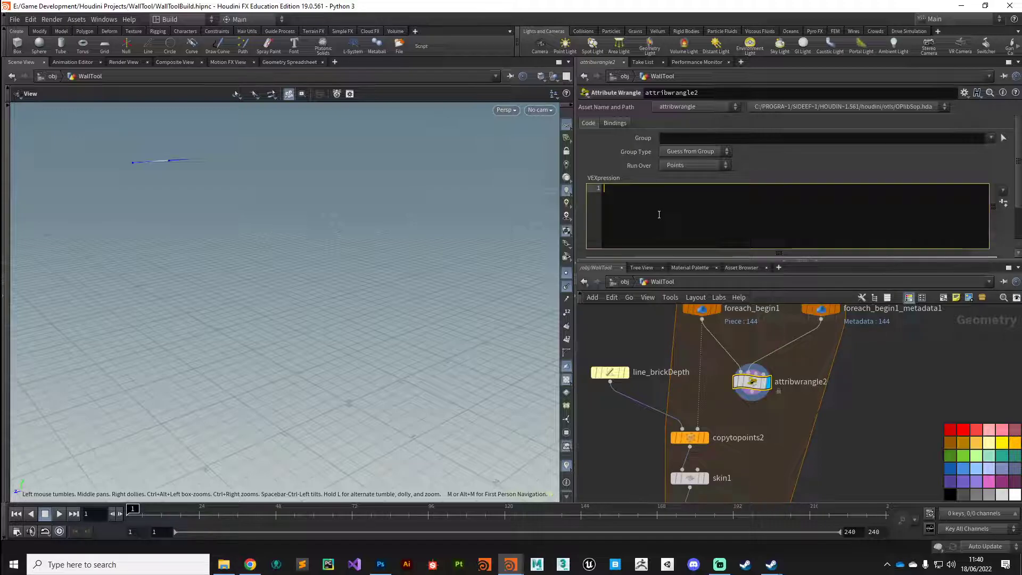
{"action": "type", "text": "v@"}
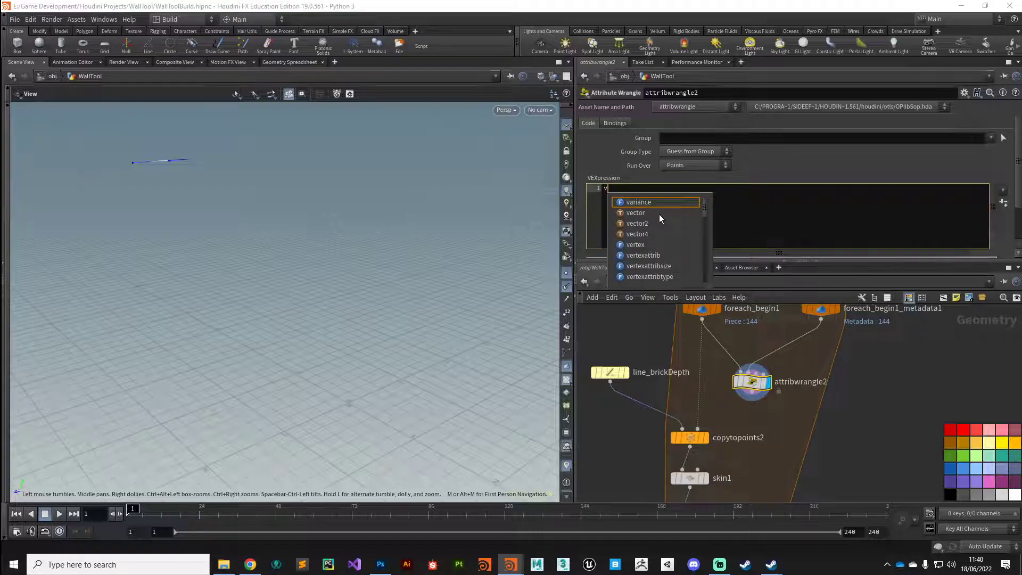
{"action": "key", "text": "Escape"}
{"action": "type", "text": "side ="}
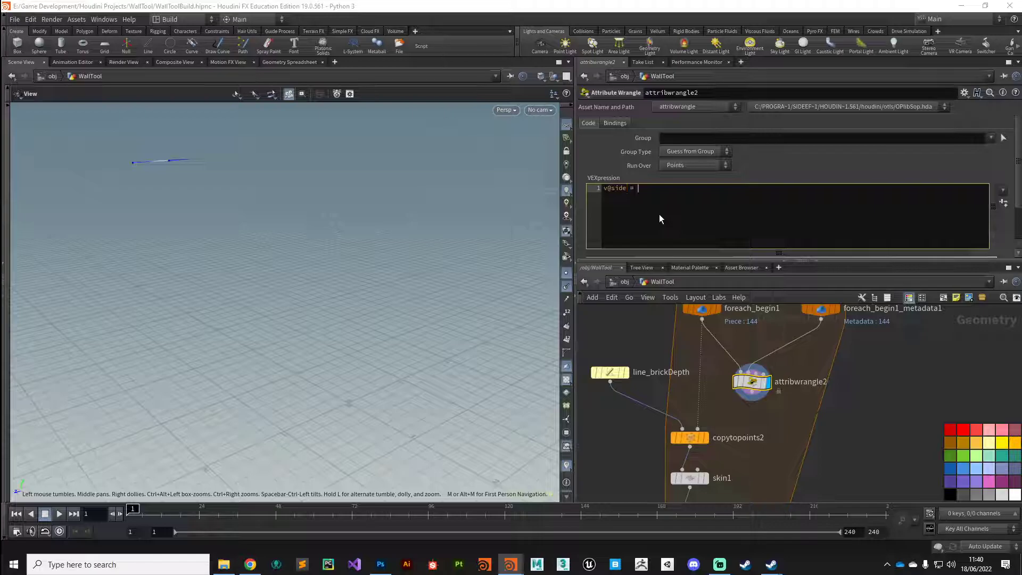
{"action": "type", "text": "cro"}
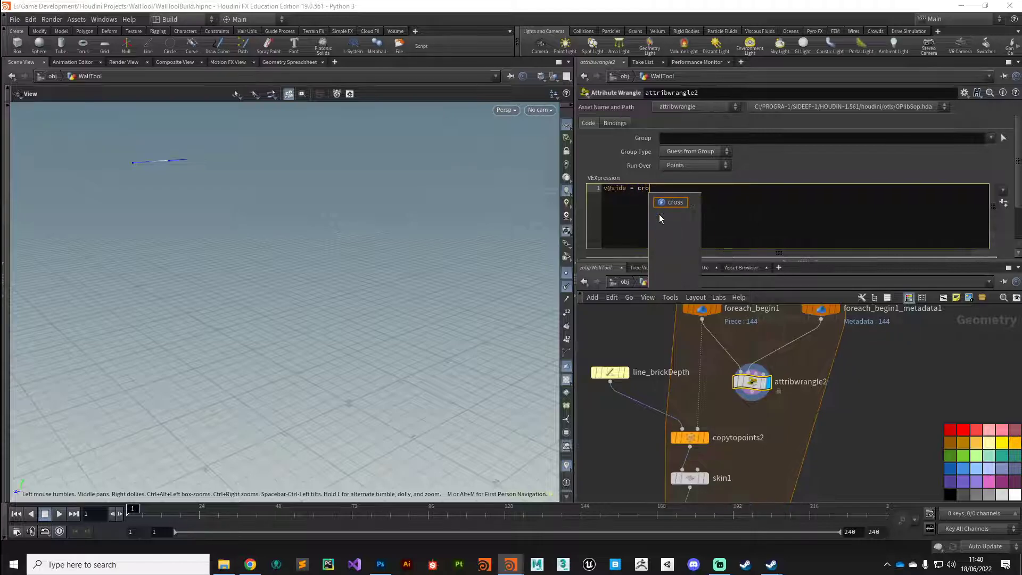
{"action": "type", "text": "ss"}
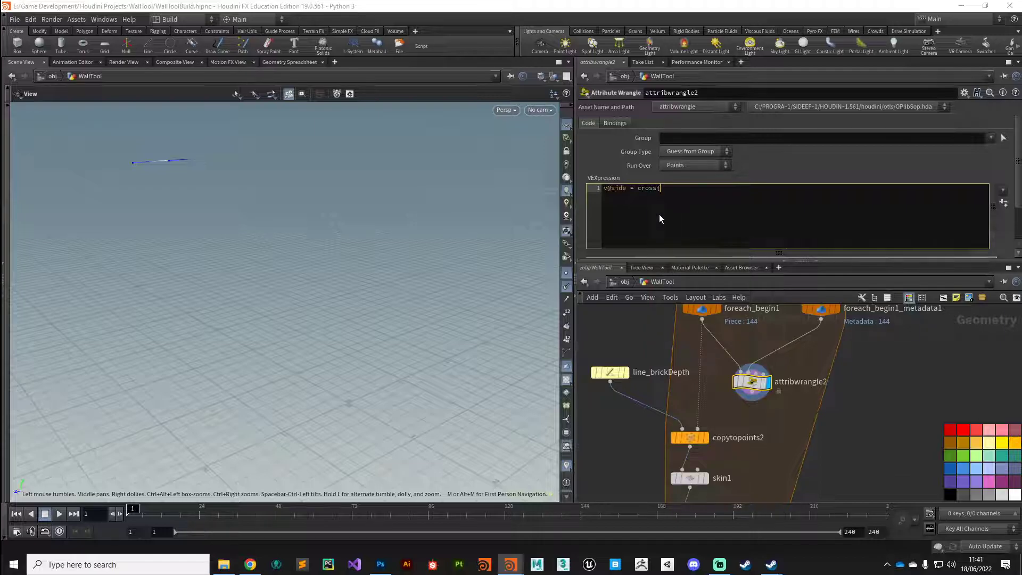
{"action": "type", "text": "("}
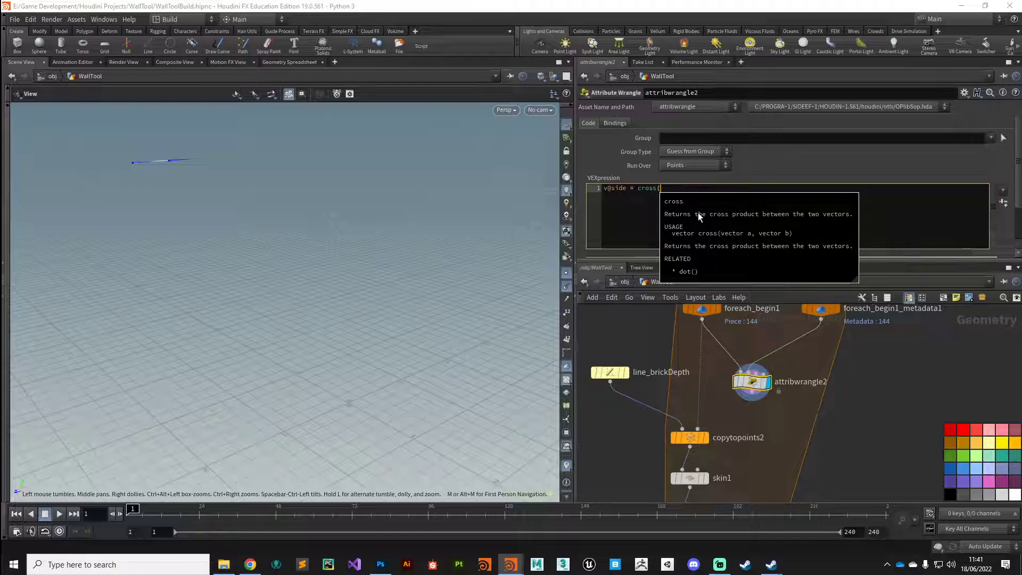
- Complete the cross call with the arguments v@N and {0, 1, 0}, closing the statement with a semicolon
{"action": "type", "text": "v@"}
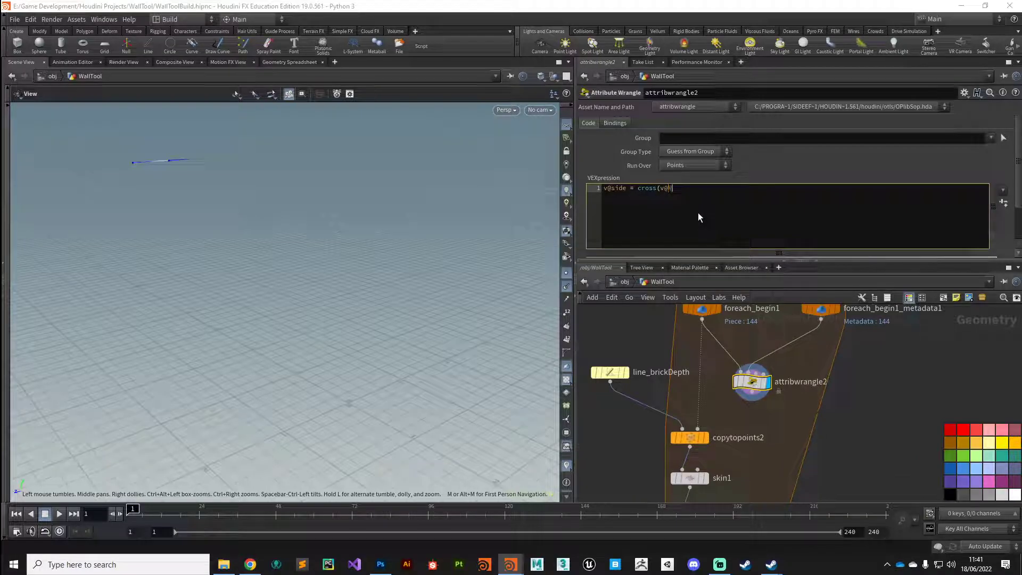
{"action": "type", "text": "N"}
{"action": "type", "text": ", {"}
{"action": "type", "text": "0, 1, 0"}
{"action": "key", "text": "Right"}
{"action": "type", "text": ");"}
{"action": "left_click", "coordinate": [631, 317]}
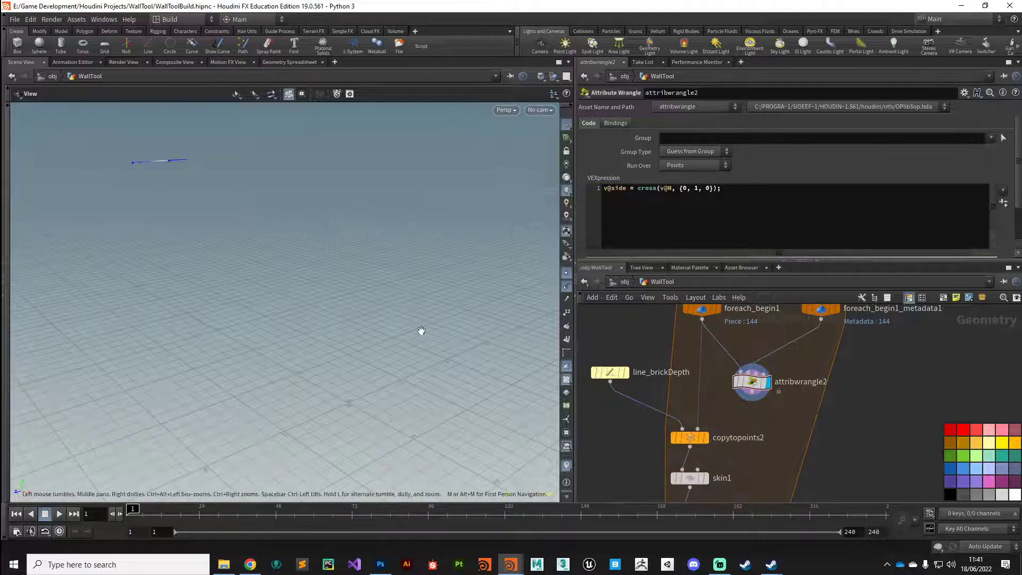
{"action": "middle_click_drag", "start_coordinate": [154, 208], "coordinate": [310, 246]}
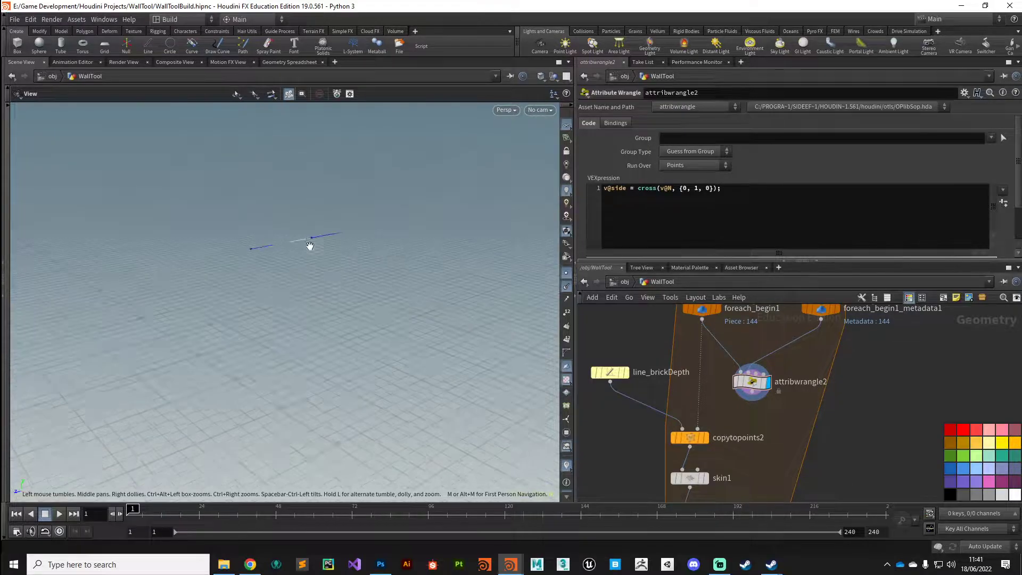
- Add a scene-level Marker visualizer and set its label to side
{"action": "scroll", "coordinate": [317, 282], "scroll_direction": "up", "scroll_amount": 4}
{"action": "middle_click_drag", "start_coordinate": [317, 282], "coordinate": [235, 287]}
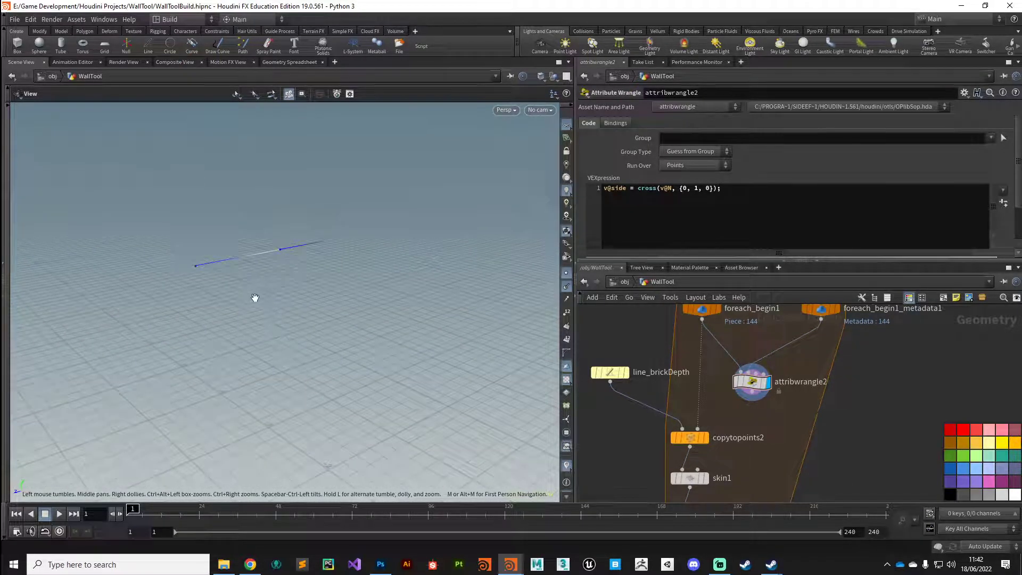
{"action": "left_click_drag", "start_coordinate": [254, 297], "coordinate": [305, 248]}
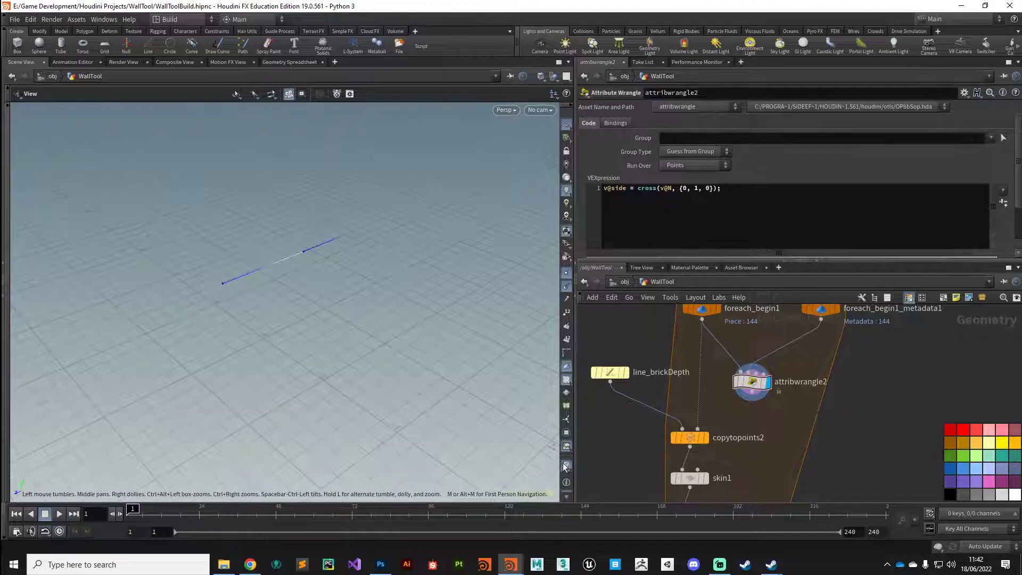
{"action": "left_click", "coordinate": [565, 465]}
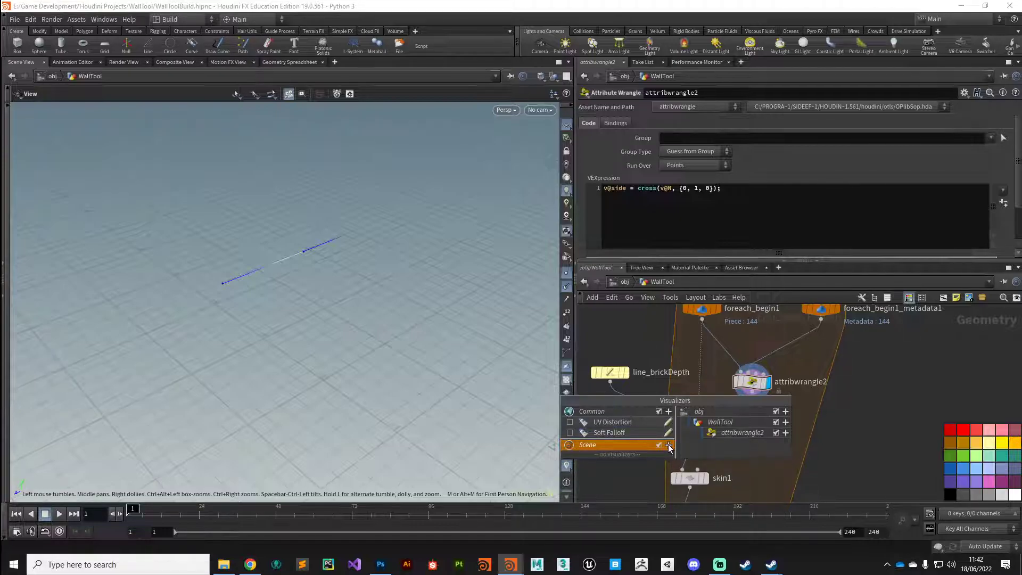
{"action": "left_click", "coordinate": [669, 445]}
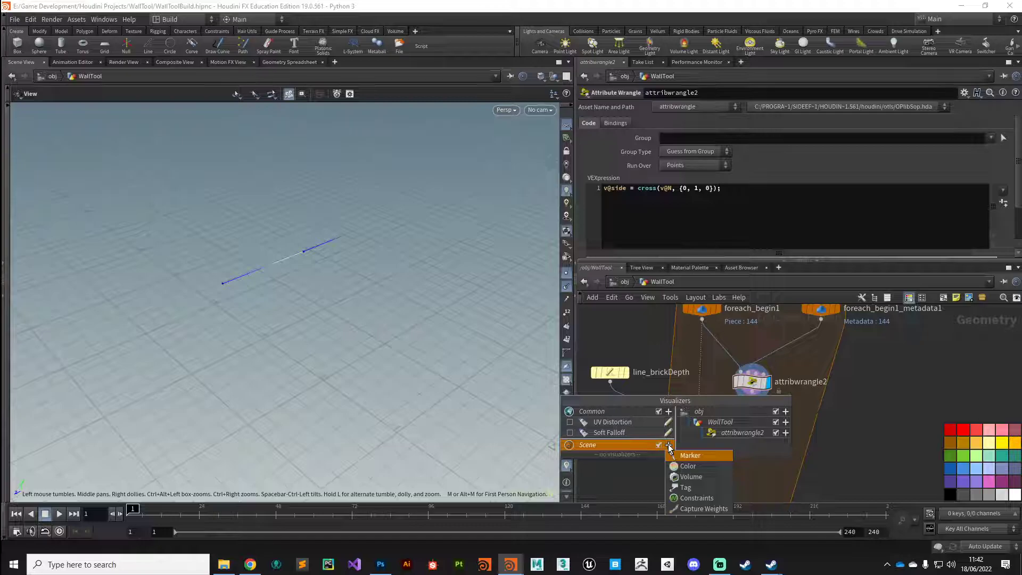
{"action": "left_click", "coordinate": [691, 455]}
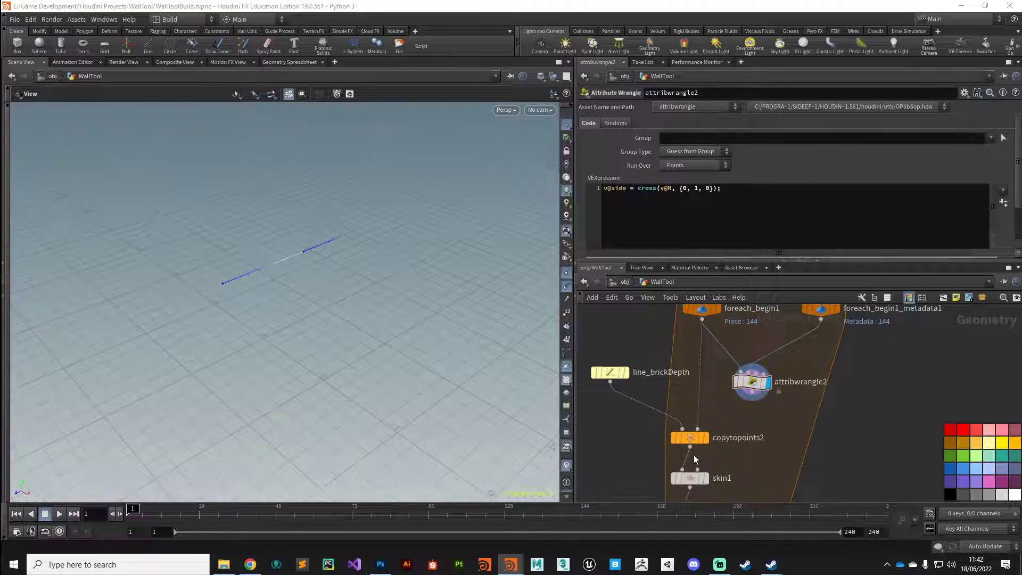
{"action": "mouse_move", "coordinate": [663, 253]}
{"action": "left_mouse_down"}
{"action": "mouse_move", "coordinate": [463, 204]}
{"action": "mouse_move", "coordinate": [449, 215]}
{"action": "left_mouse_up"}
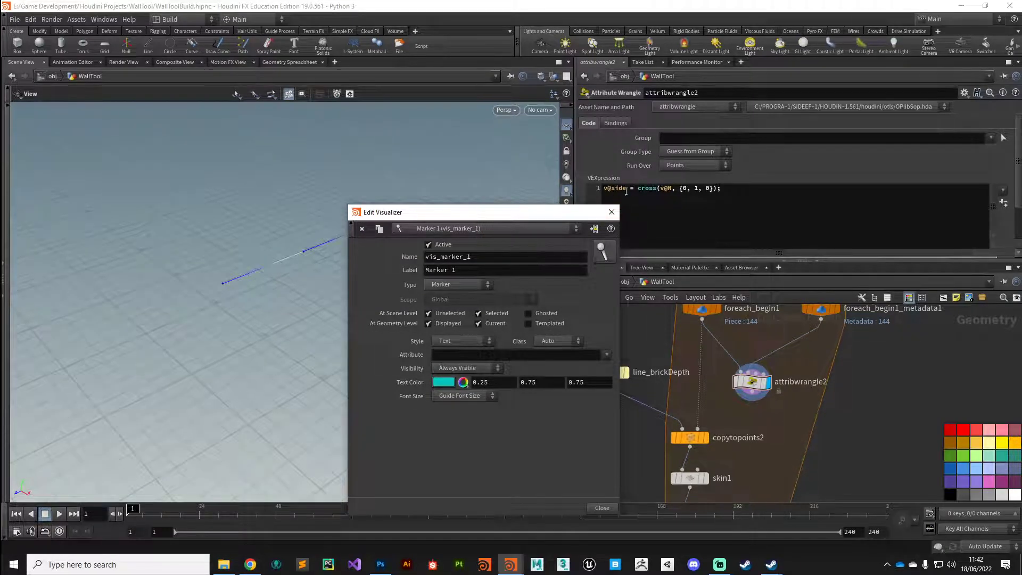
{"action": "left_click", "coordinate": [479, 272]}
{"action": "type", "text": "side"}
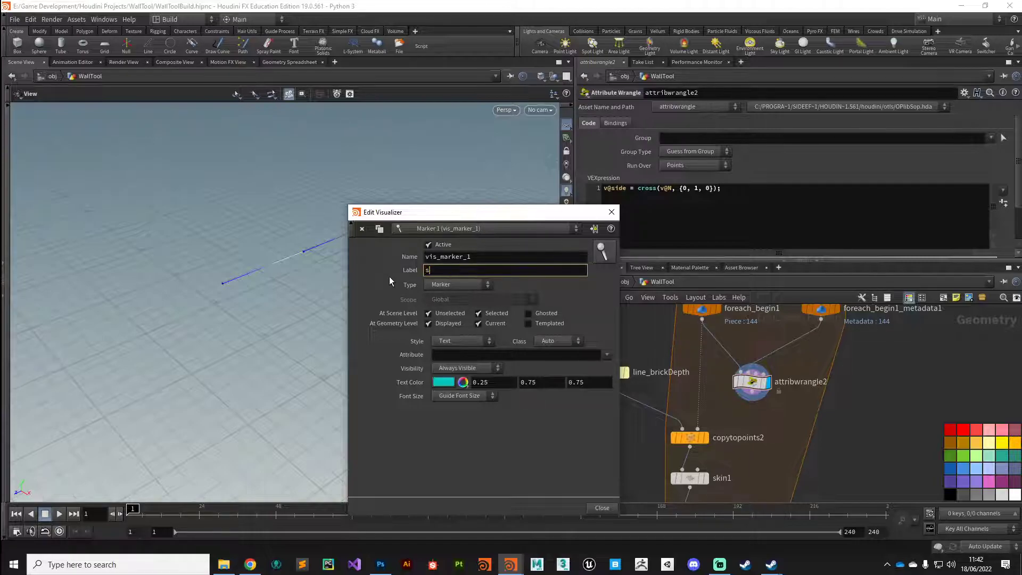
- Make the visualizer display the side attribute as a Vector Trail with a length scale of 0.264
{"action": "left_click", "coordinate": [459, 356]}
{"action": "type", "text": "side"}
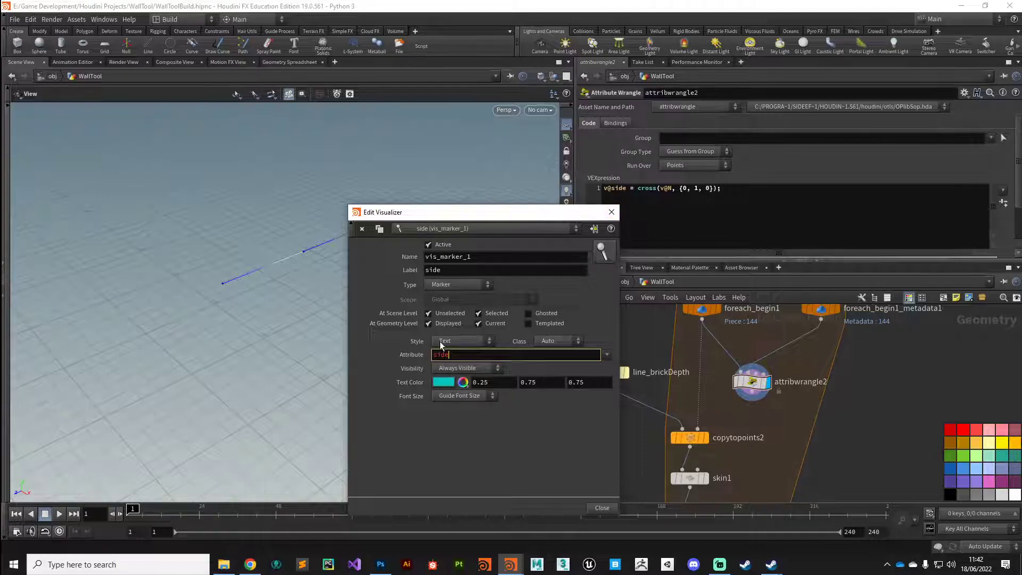
{"action": "left_click", "coordinate": [449, 340]}
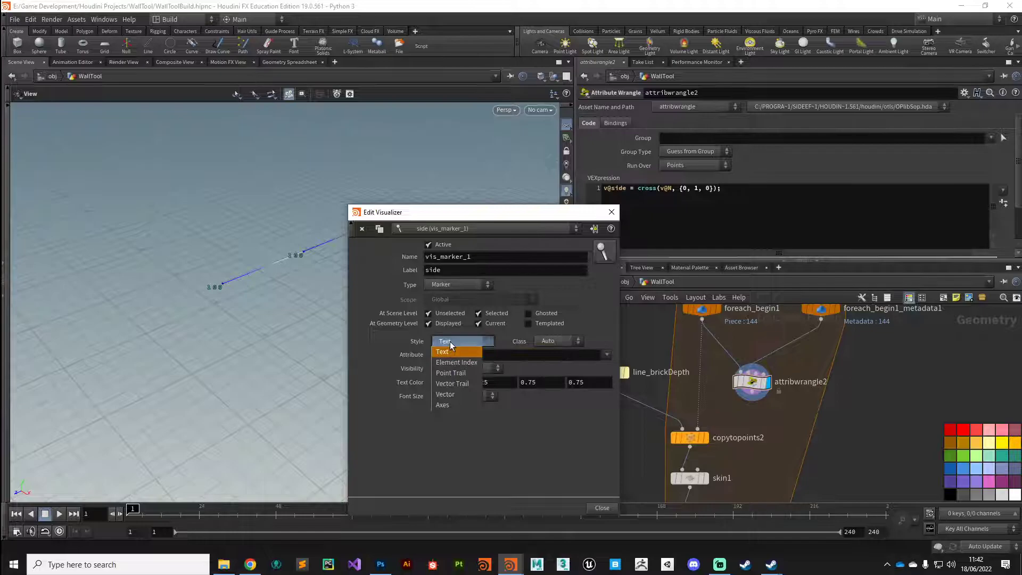
{"action": "left_click", "coordinate": [452, 384]}
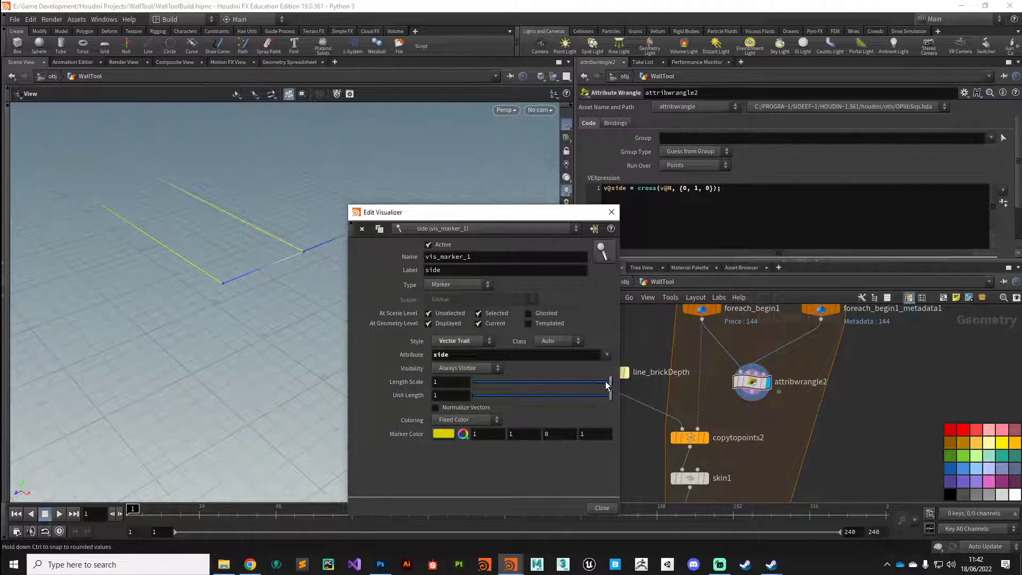
{"action": "left_click_drag", "start_coordinate": [605, 381], "coordinate": [509, 390]}
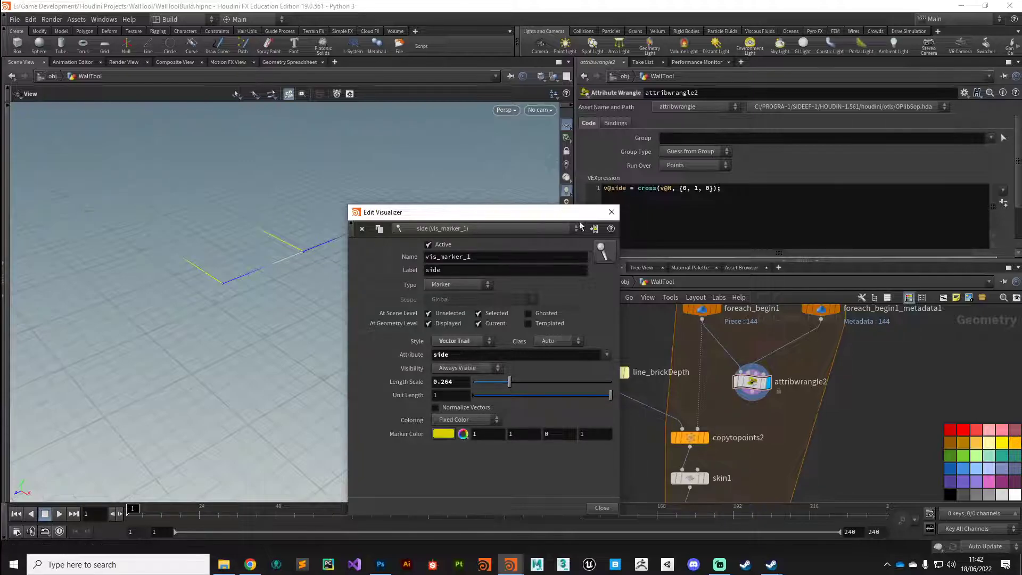
{"action": "left_click", "coordinate": [612, 213]}
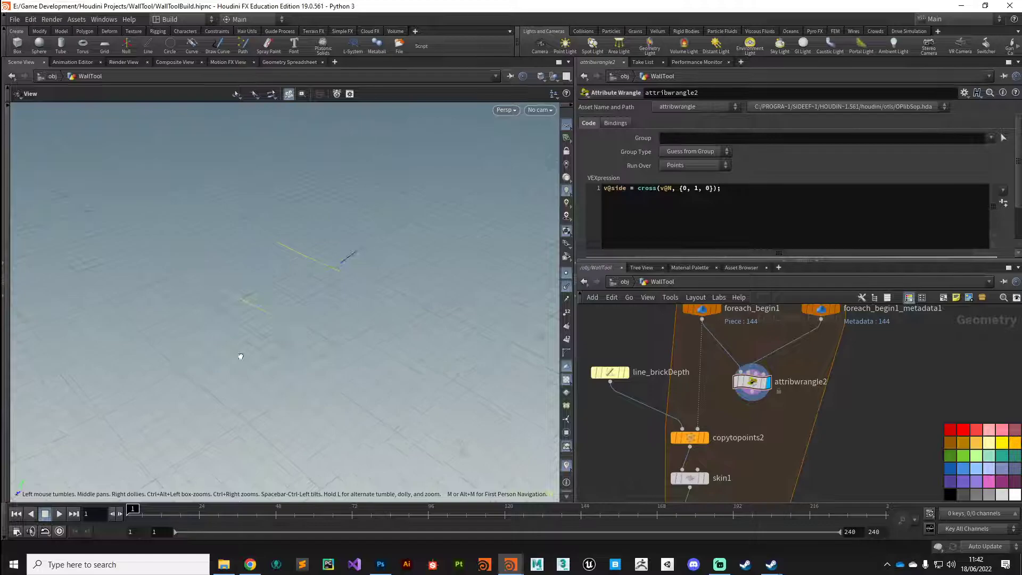
{"action": "left_click_drag", "start_coordinate": [240, 356], "coordinate": [288, 250]}
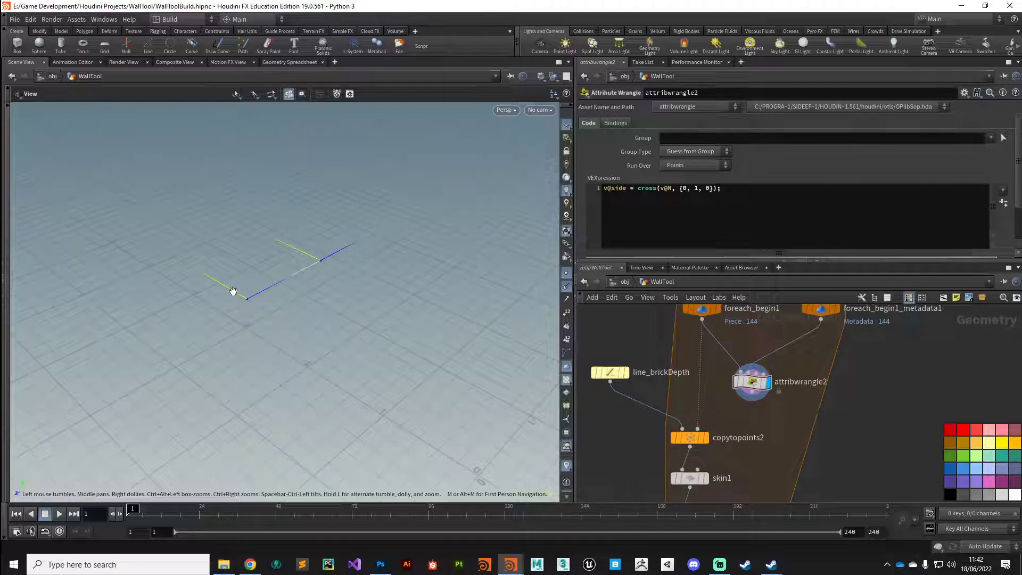
- Add a wrangle line declaring float randVal = rand(detail(1, "iteration", 0) * 43.234)-0.5
{"action": "left_click", "coordinate": [735, 204]}
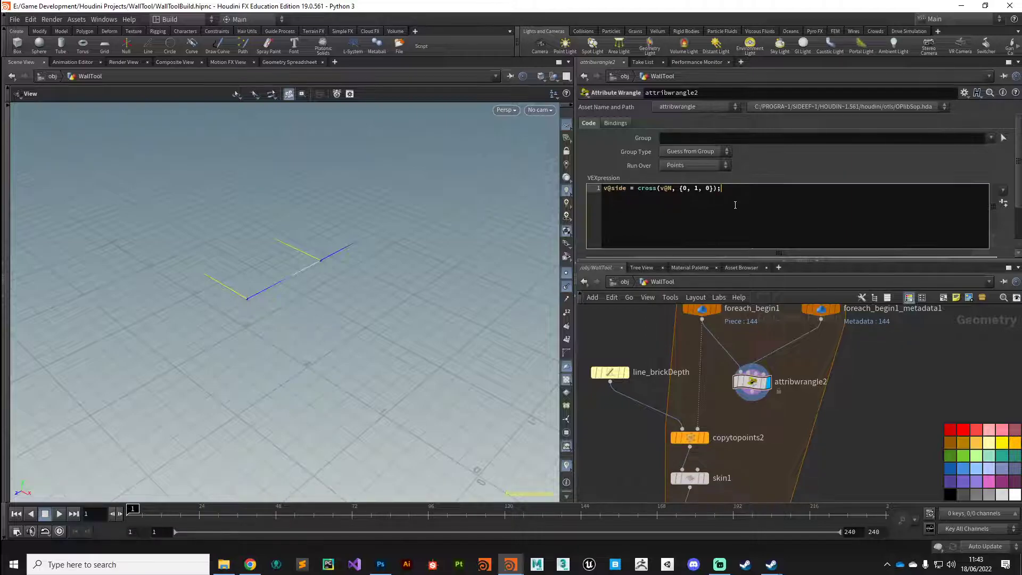
{"action": "key", "text": "Return"}
{"action": "key", "text": "Return"}
{"action": "type", "text": "flo"}
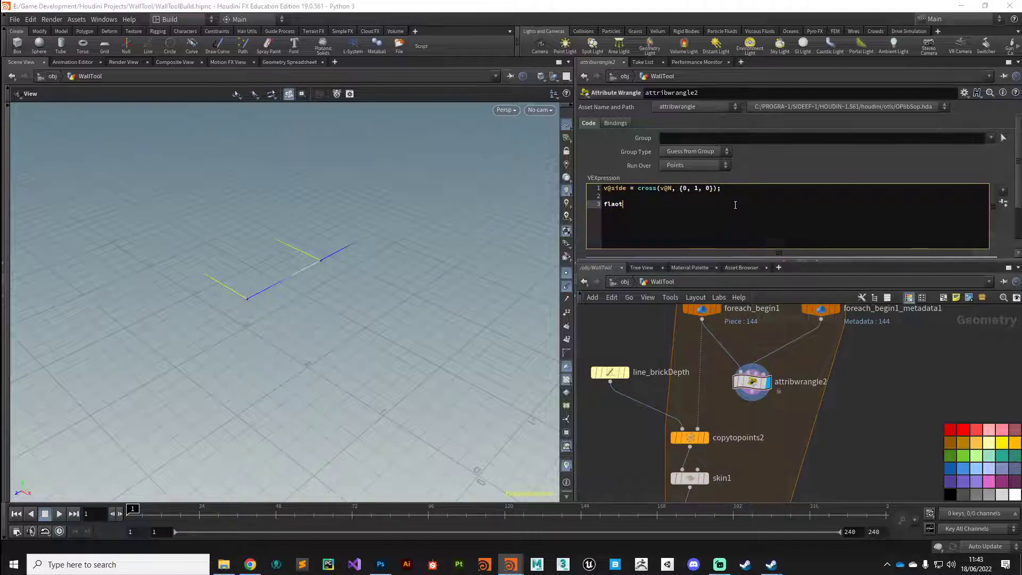
{"action": "type", "text": "at randVal ="}
{"action": "type", "text": "rand"}
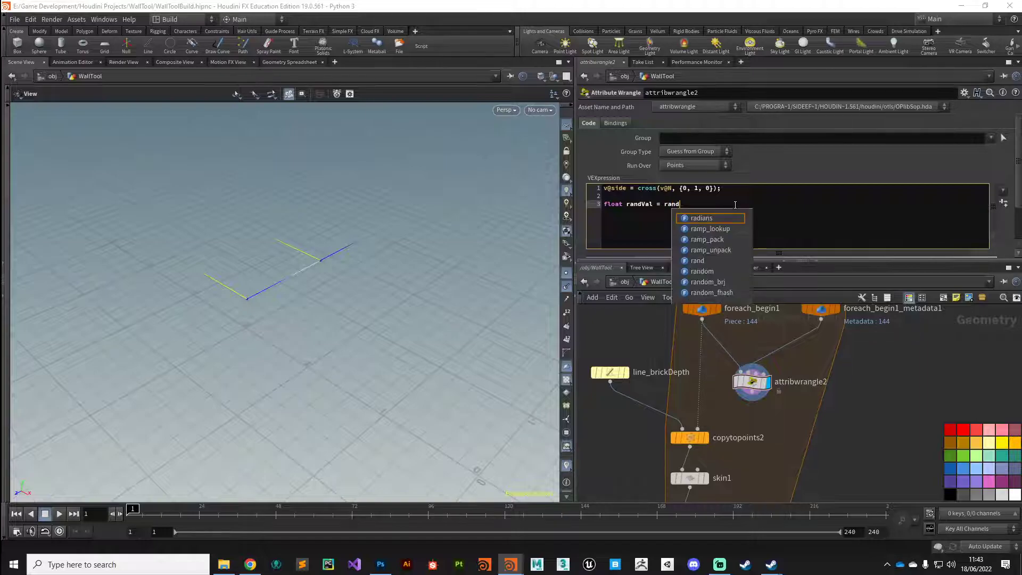
{"action": "type", "text": "("}
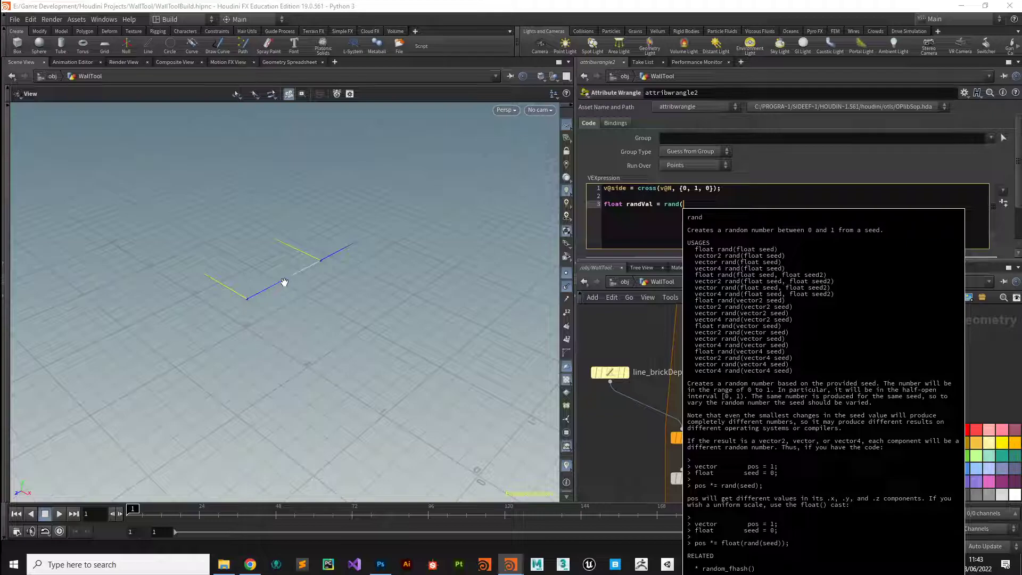
{"action": "type", "text": "detail("}
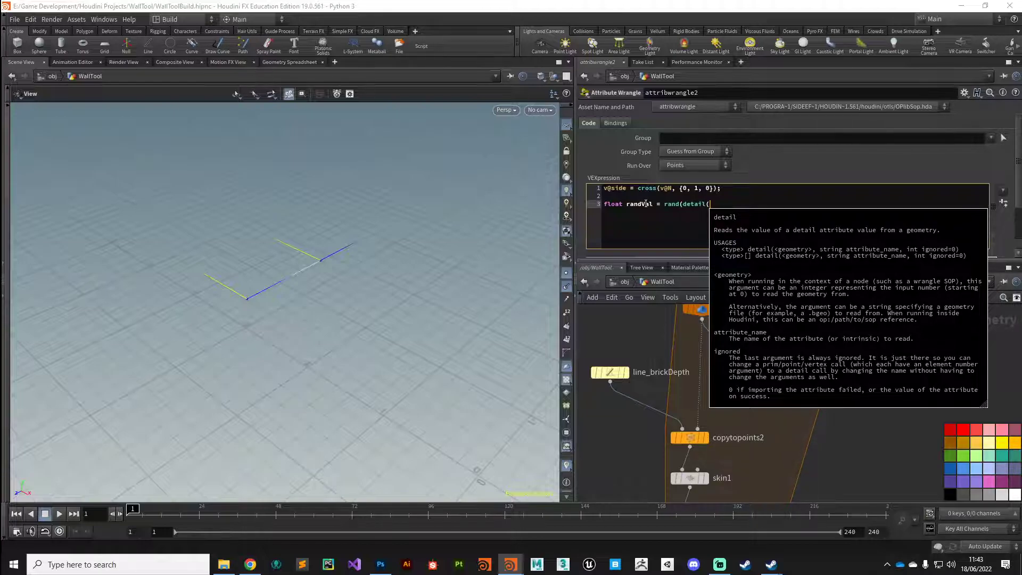
{"action": "type", "text": "1"}
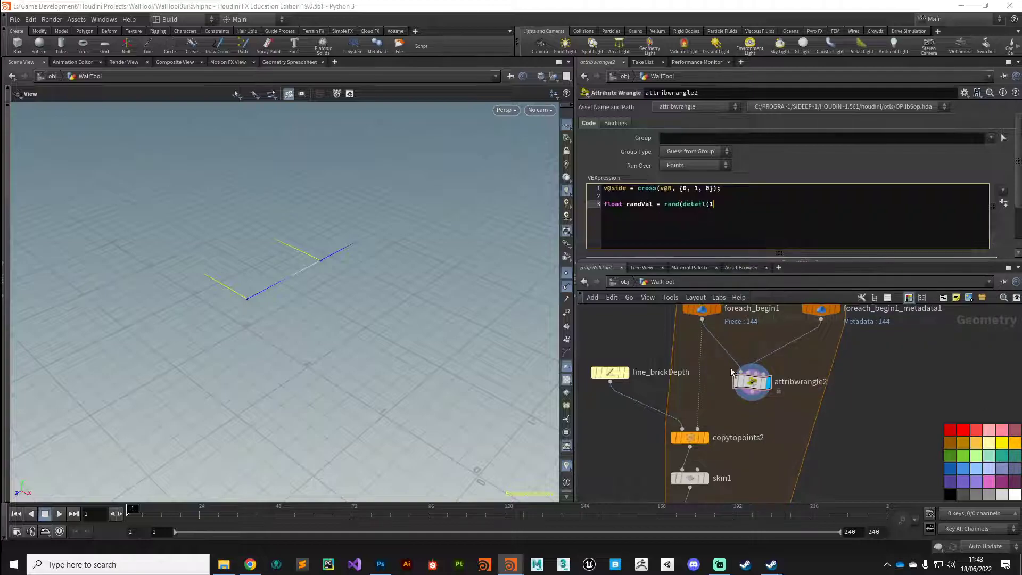
{"action": "mouse_move", "coordinate": [745, 380]}
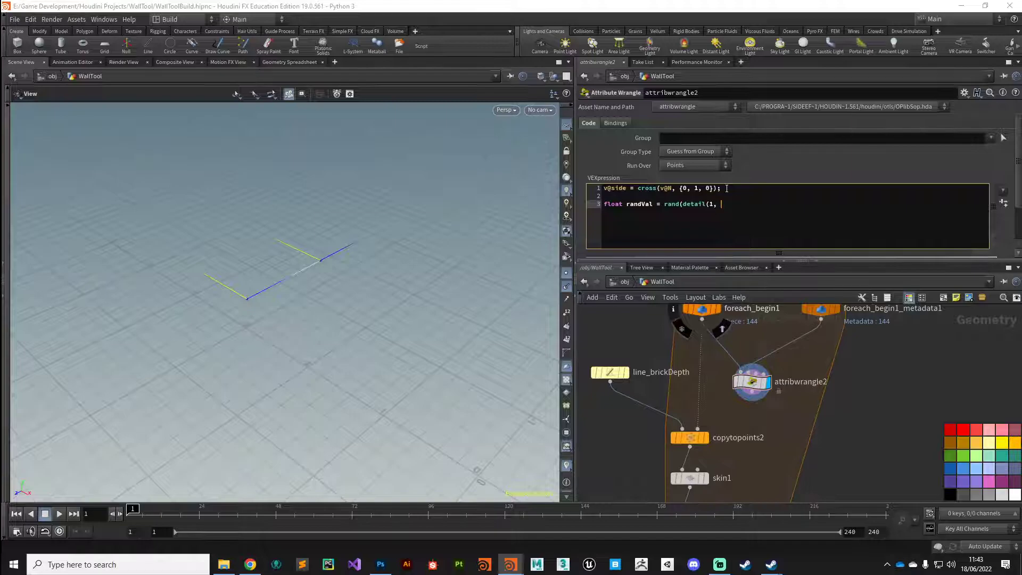
{"action": "type", "text": ", \"iteration\", 0) * 43.234)-0.5"}
- Enclose randVal's rand(...)-0.5 expression in parentheses and multiply it by ch("multi"), ending the statement with a semicolon
{"action": "left_click", "coordinate": [664, 204]}
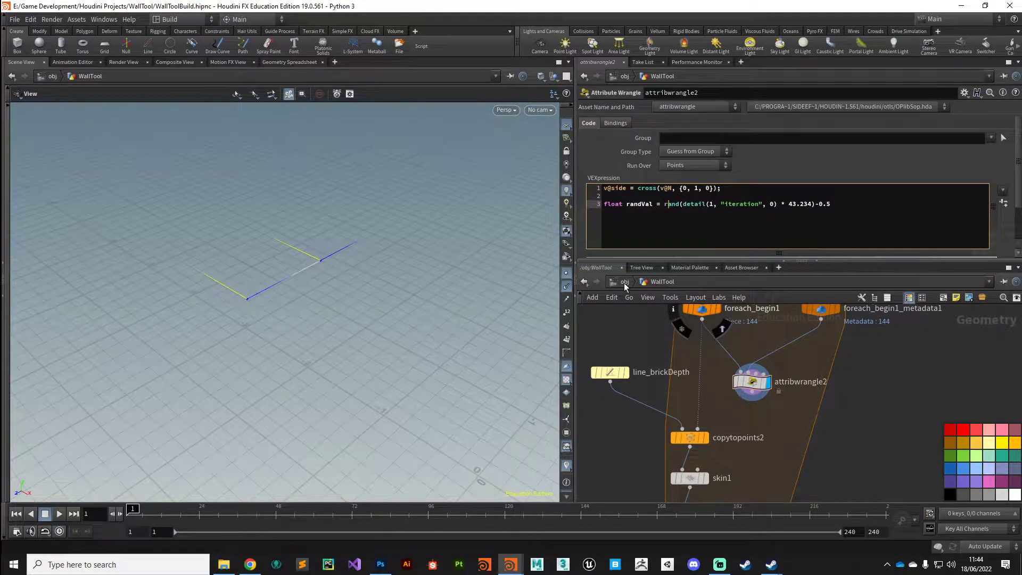
{"action": "type", "text": "("}
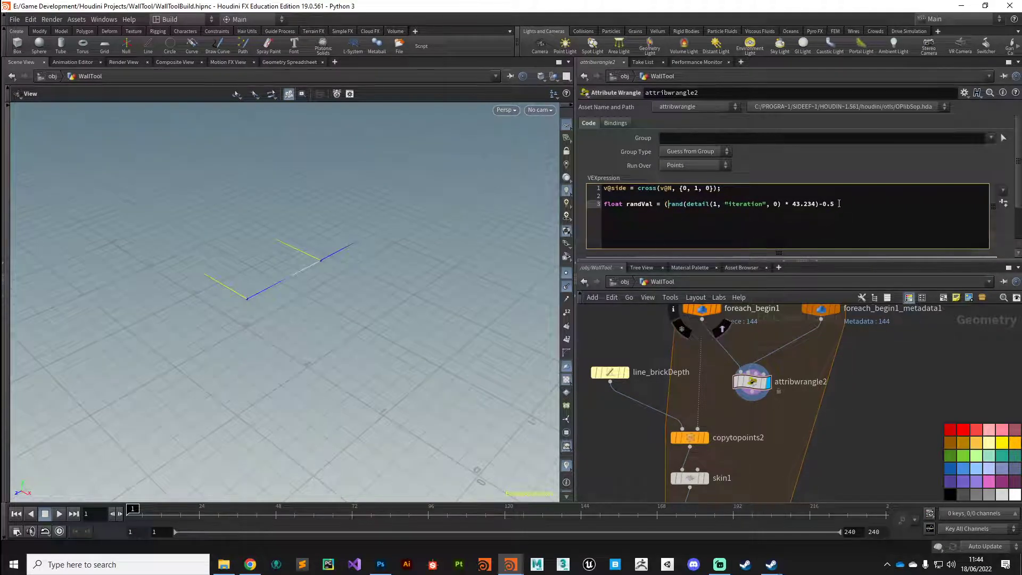
{"action": "left_click", "coordinate": [838, 204]}
{"action": "type", "text": ") * ch(\"mul"}
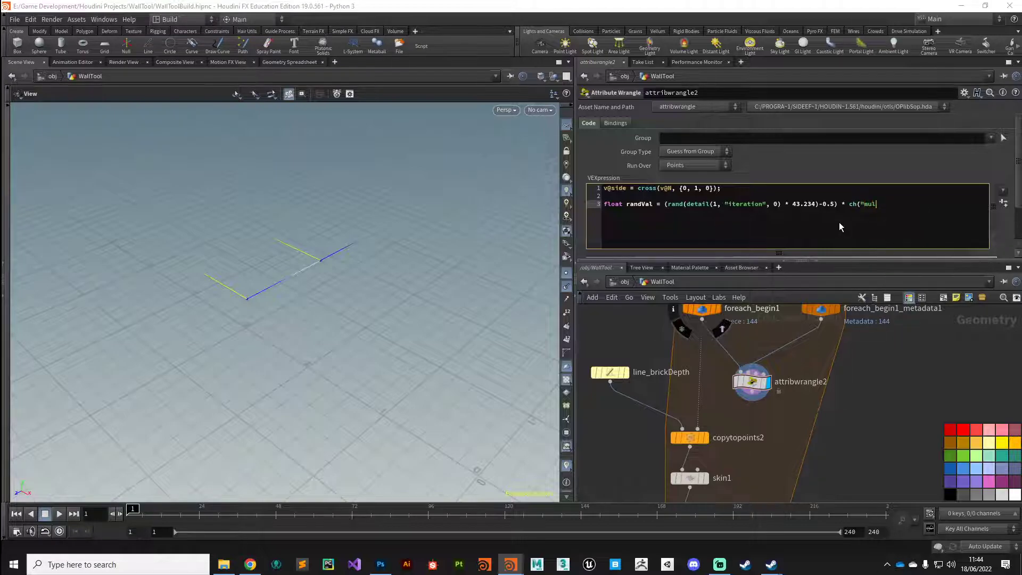
{"action": "type", "text": "ti\");"}
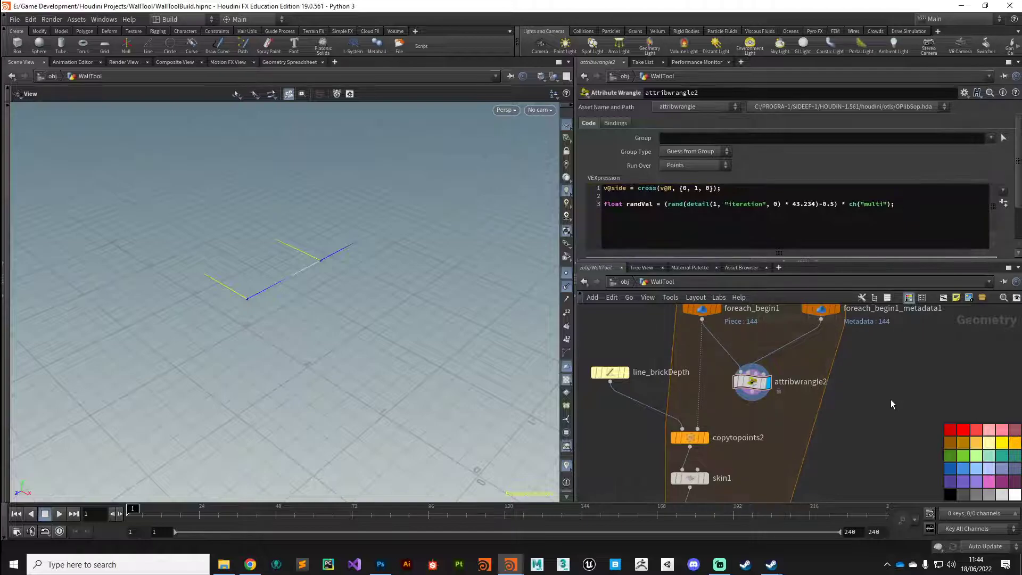
- Add a final wrangle line offsetting the points with @P += v@side * randVal;
{"action": "left_click", "coordinate": [633, 207]}
{"action": "scroll", "coordinate": [1018, 192], "scroll_direction": "down", "scroll_amount": 3}
{"action": "scroll", "coordinate": [1014, 176], "scroll_direction": "up", "scroll_amount": 2}
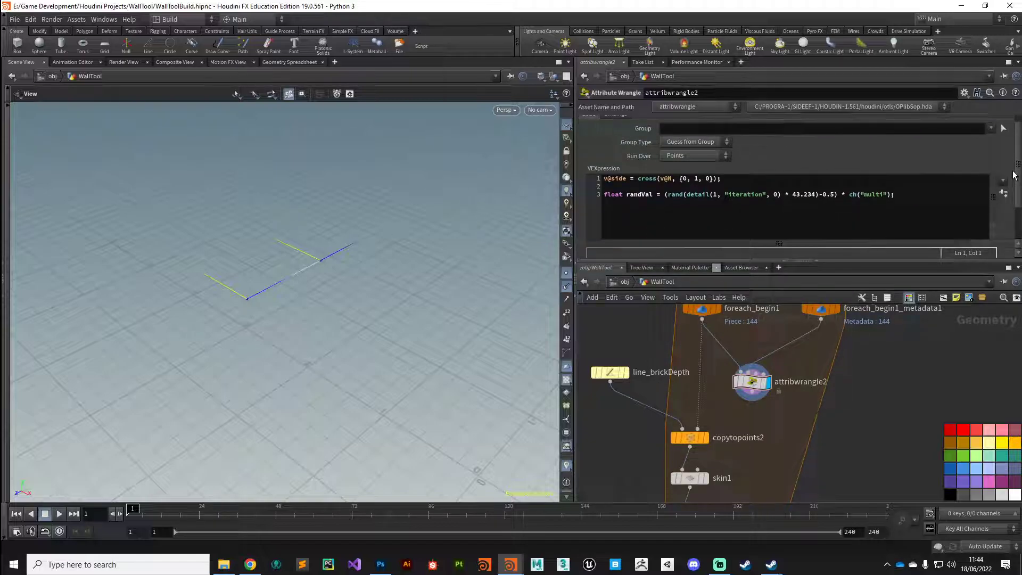
{"action": "left_click", "coordinate": [898, 195]}
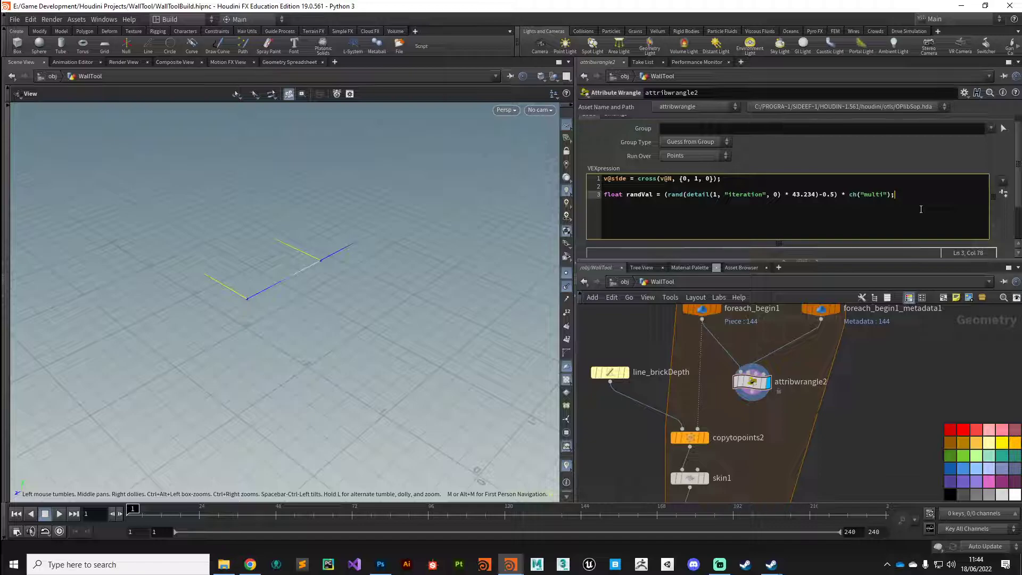
{"action": "key", "text": "Return"}
{"action": "key", "text": "Return"}
{"action": "type", "text": "@P += v@side * randVal"}
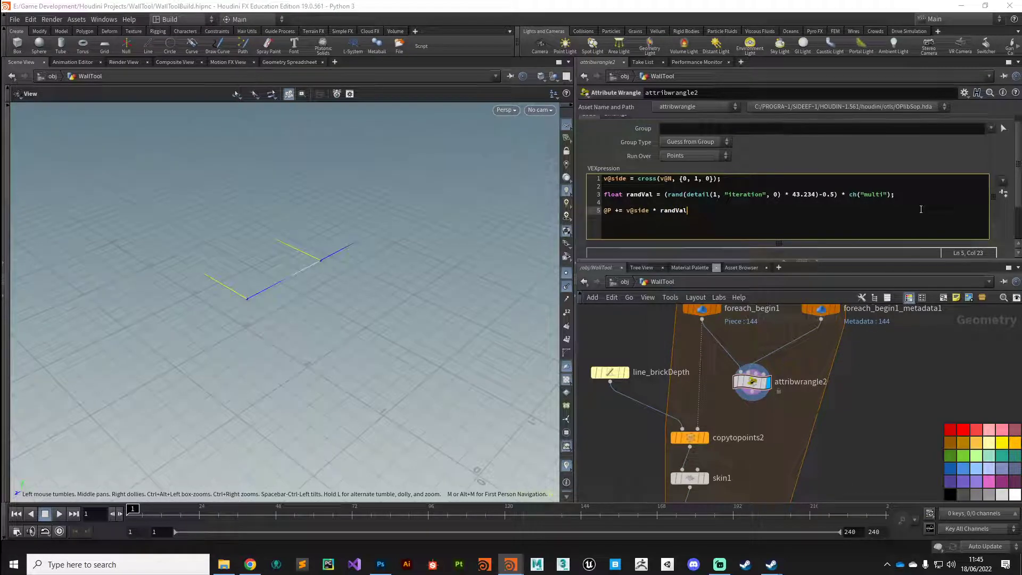
{"action": "type", "text": ";"}
{"action": "left_click", "coordinate": [883, 413]}
- Rename the wrangle node to attribwrangle_brickJitter and colour it light yellow
{"action": "scroll", "coordinate": [633, 468], "scroll_direction": "up", "scroll_amount": 2}
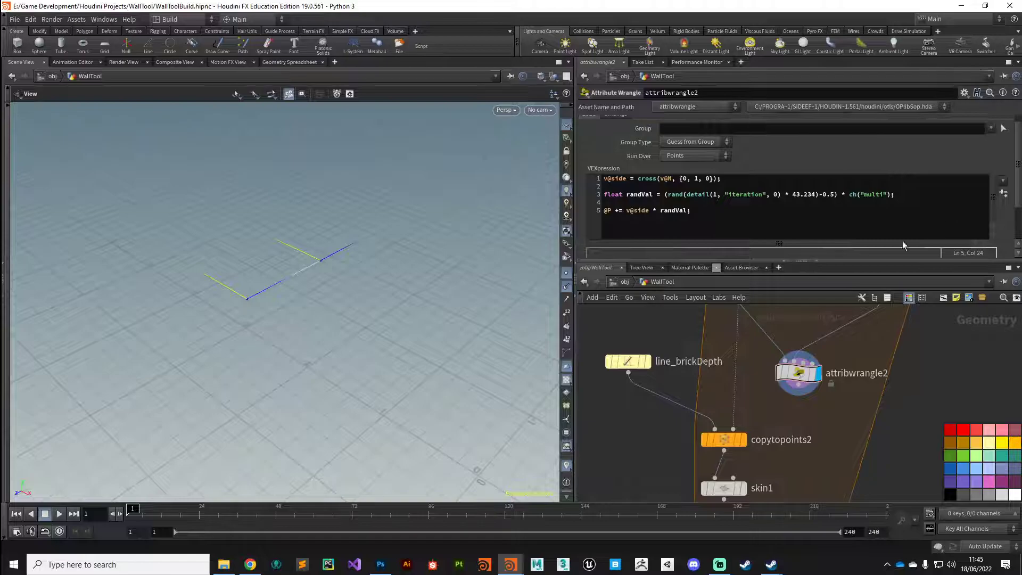
{"action": "scroll", "coordinate": [1013, 181], "scroll_direction": "down", "scroll_amount": 2}
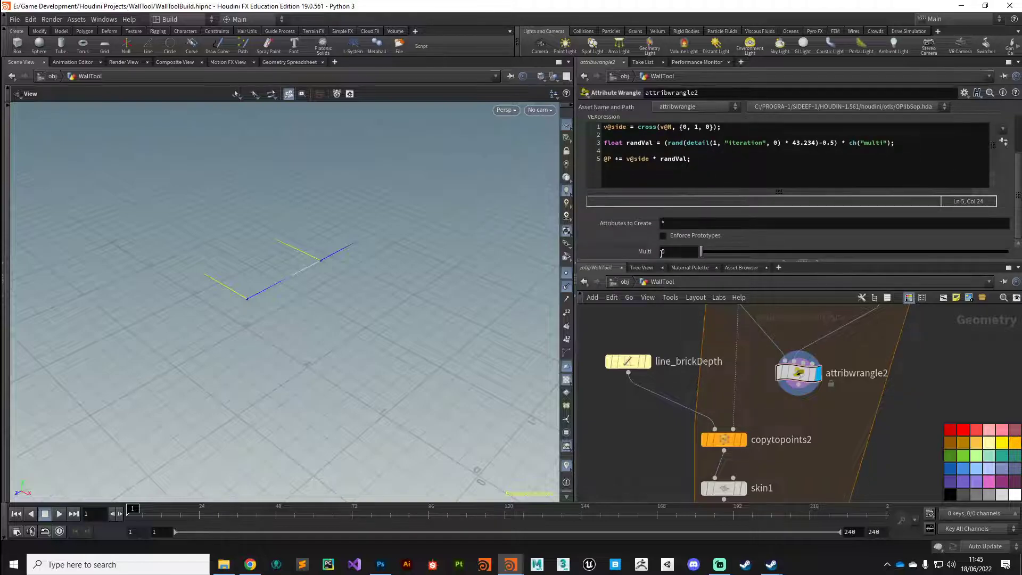
{"action": "double_click", "coordinate": [862, 379]}
{"action": "key", "text": "BackSpace"}
{"action": "type", "text": "_"}
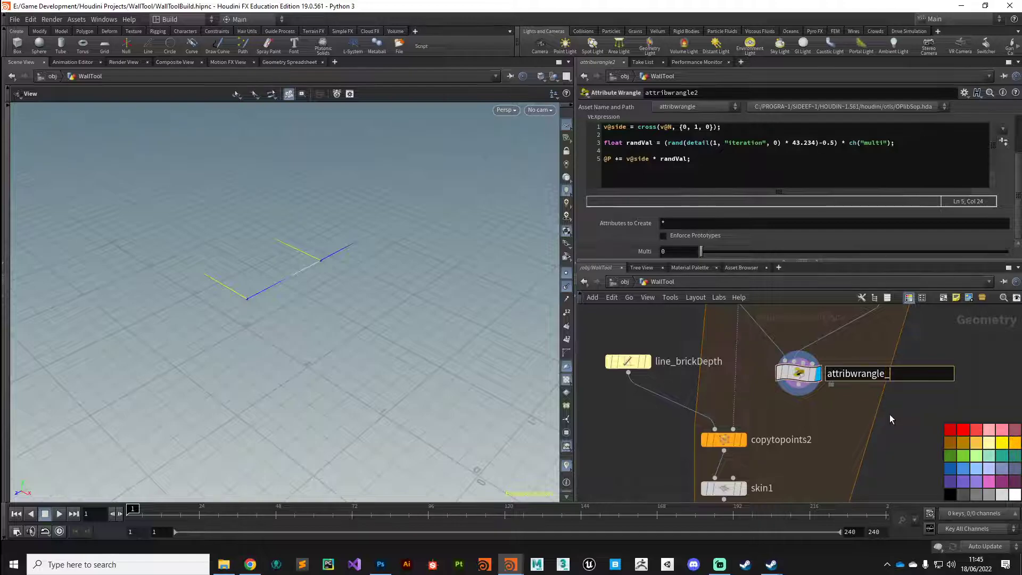
{"action": "type", "text": "brickJitter"}
{"action": "key", "text": "Return"}
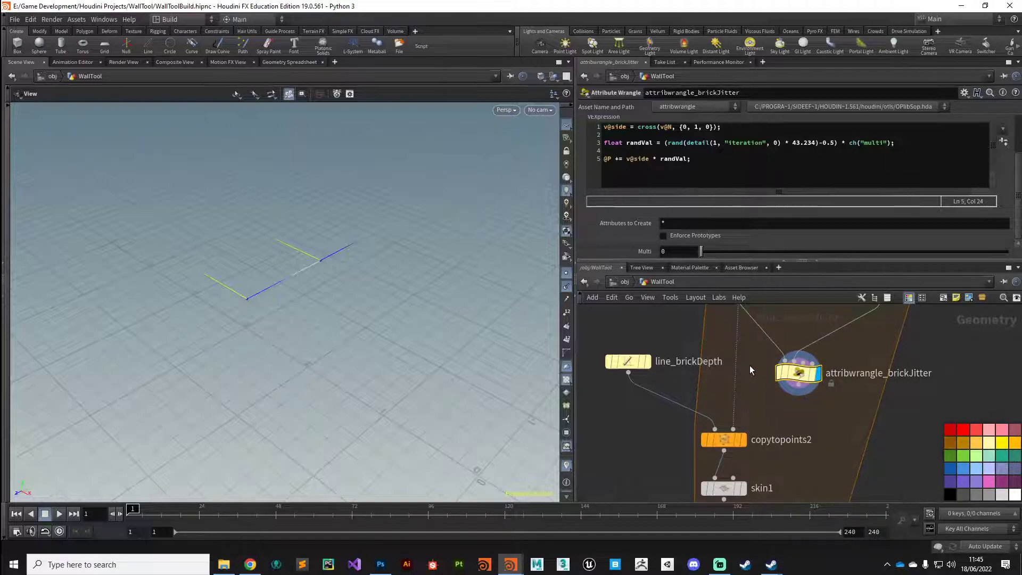
- Move attribwrangle_brickJitter up slightly and wire its output into the second input of copytopoints2
{"action": "mouse_move", "coordinate": [754, 410]}
{"action": "middle_mouse_down"}
{"action": "mouse_move", "coordinate": [770, 386]}
{"action": "mouse_move", "coordinate": [766, 395]}
{"action": "middle_mouse_up"}
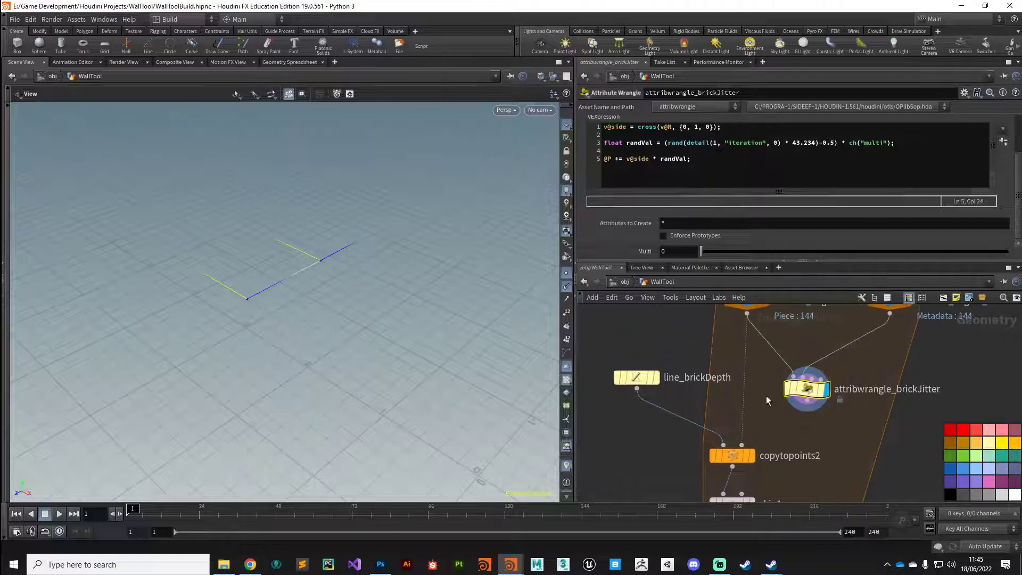
{"action": "left_click_drag", "start_coordinate": [807, 391], "coordinate": [802, 365]}
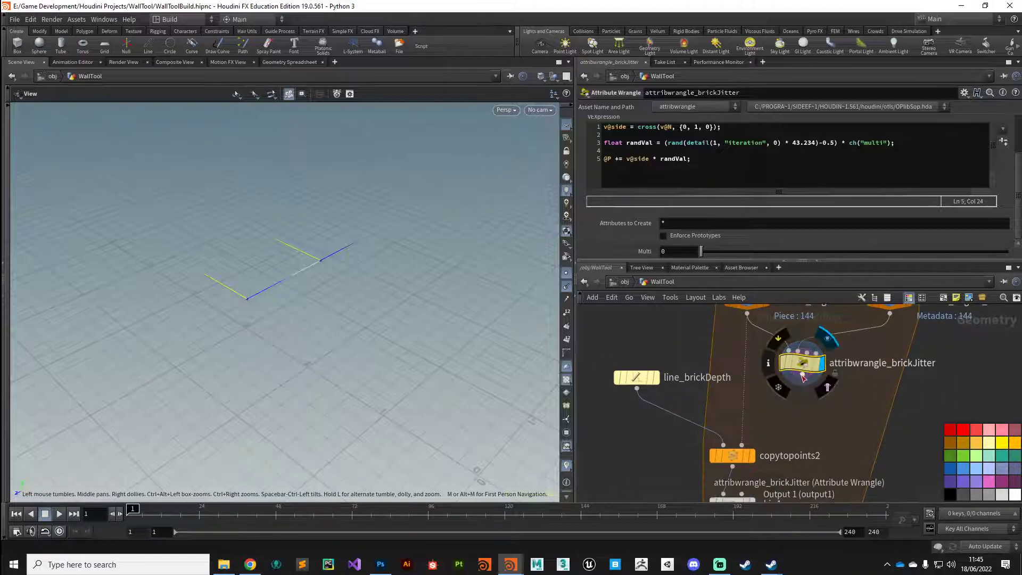
{"action": "left_click", "coordinate": [802, 381]}
{"action": "left_click", "coordinate": [742, 445]}
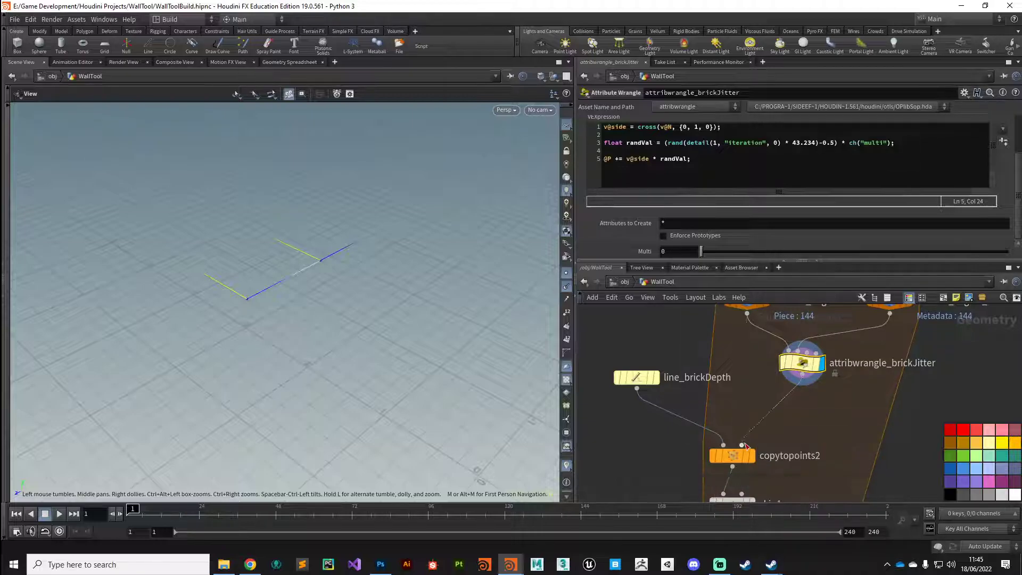
{"action": "middle_click_drag", "start_coordinate": [654, 461], "coordinate": [694, 308]}
{"action": "scroll", "coordinate": [671, 427], "scroll_direction": "down", "scroll_amount": 3}
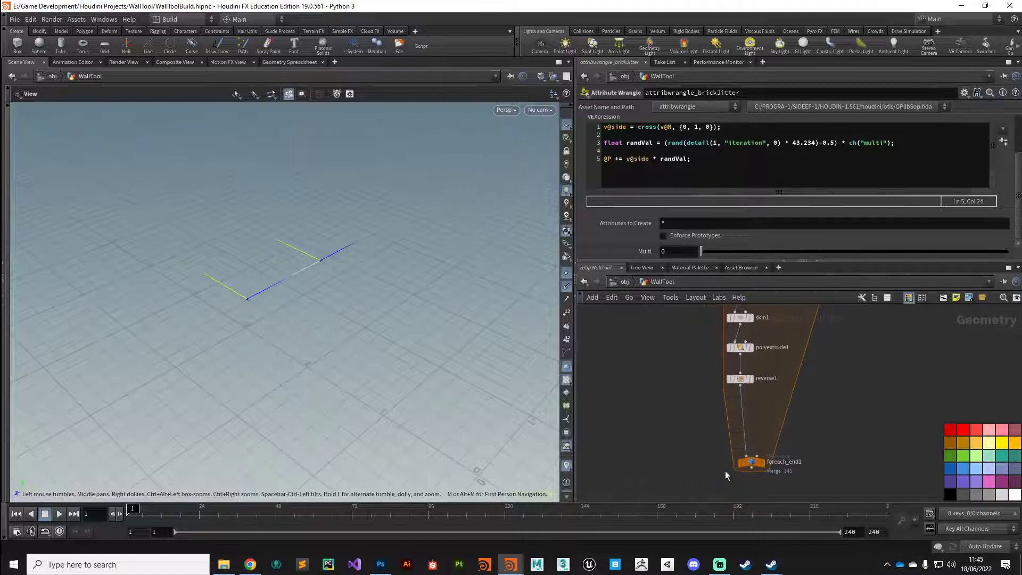
- Display the foreach_end1 result and hide the point, normal and side-vector markers in the viewport
{"action": "left_click", "coordinate": [762, 465]}
{"action": "left_click", "coordinate": [751, 462]}
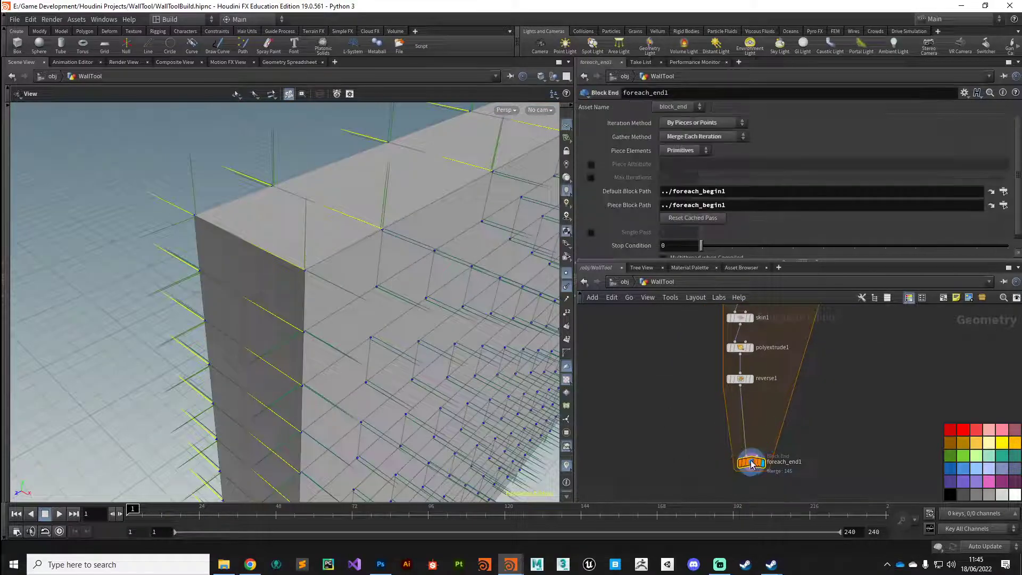
{"action": "mouse_move", "coordinate": [399, 369]}
{"action": "left_mouse_down"}
{"action": "mouse_move", "coordinate": [388, 378]}
{"action": "mouse_move", "coordinate": [384, 360]}
{"action": "left_mouse_up"}
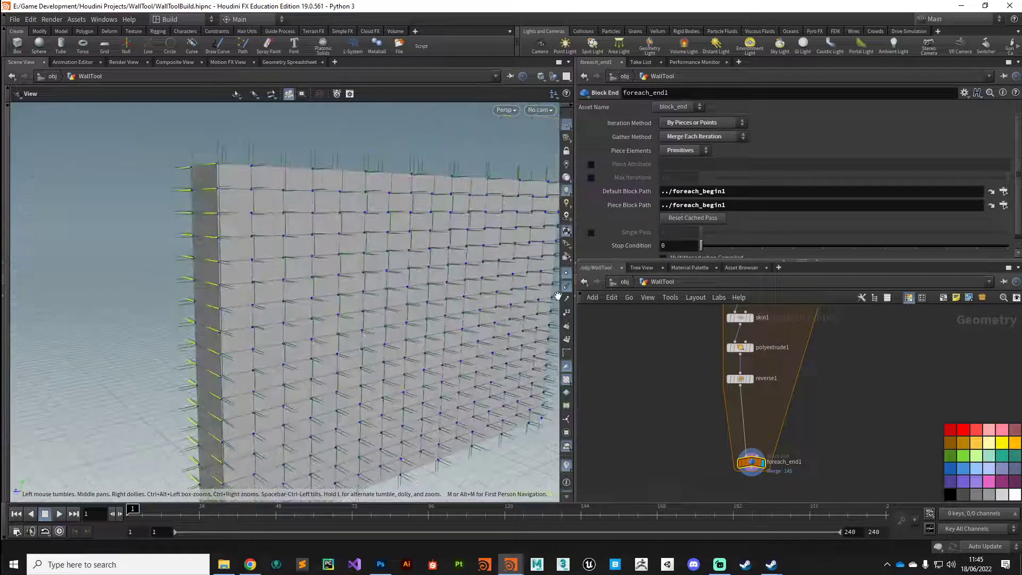
{"action": "left_click", "coordinate": [566, 289]}
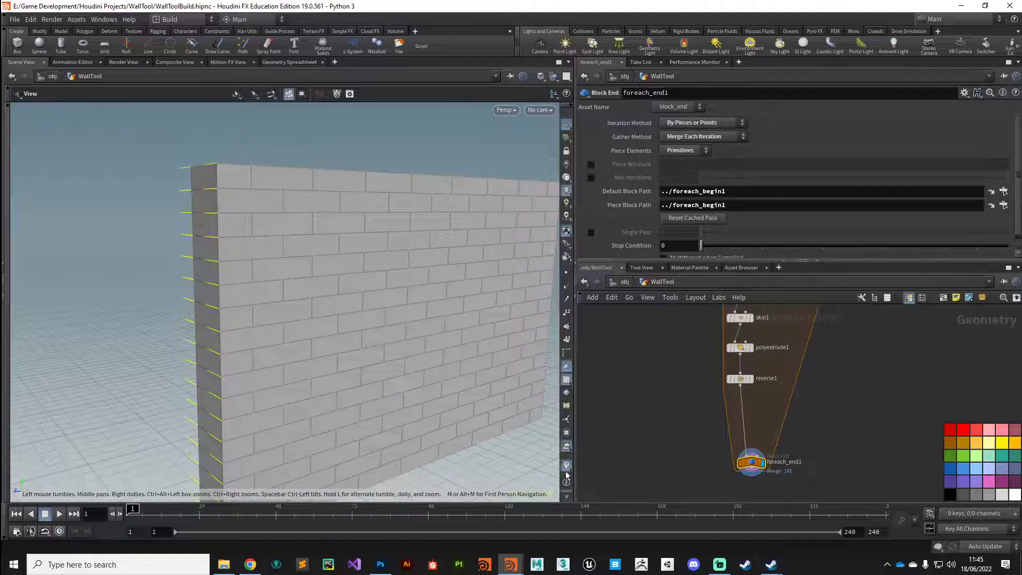
{"action": "mouse_move", "coordinate": [383, 309]}
{"action": "left_mouse_down"}
{"action": "mouse_move", "coordinate": [388, 290]}
{"action": "mouse_move", "coordinate": [372, 313]}
{"action": "left_mouse_up"}
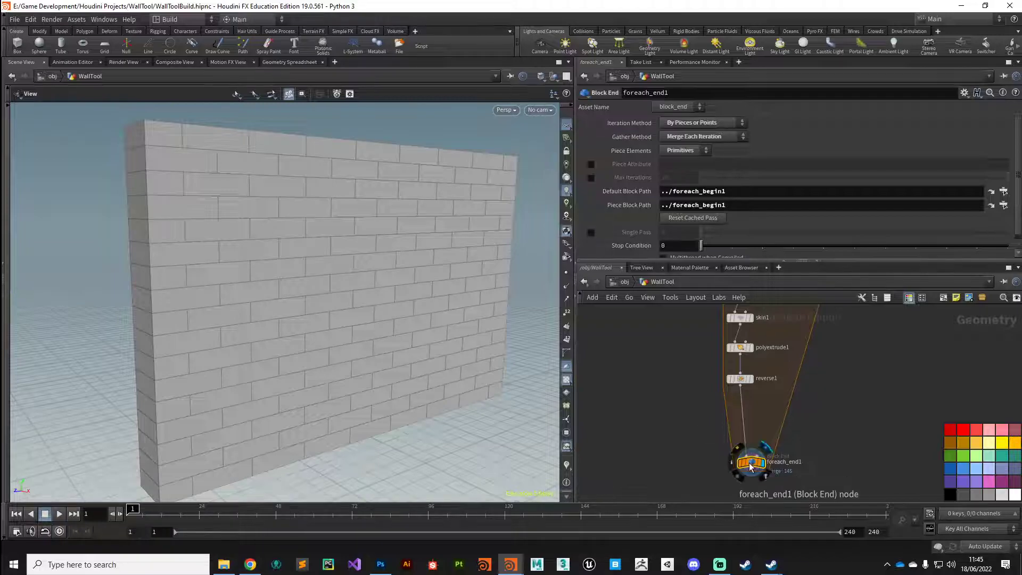
{"action": "mouse_move", "coordinate": [244, 287]}
{"action": "left_mouse_down"}
{"action": "mouse_move", "coordinate": [287, 288]}
{"action": "mouse_move", "coordinate": [250, 290]}
{"action": "left_mouse_up"}
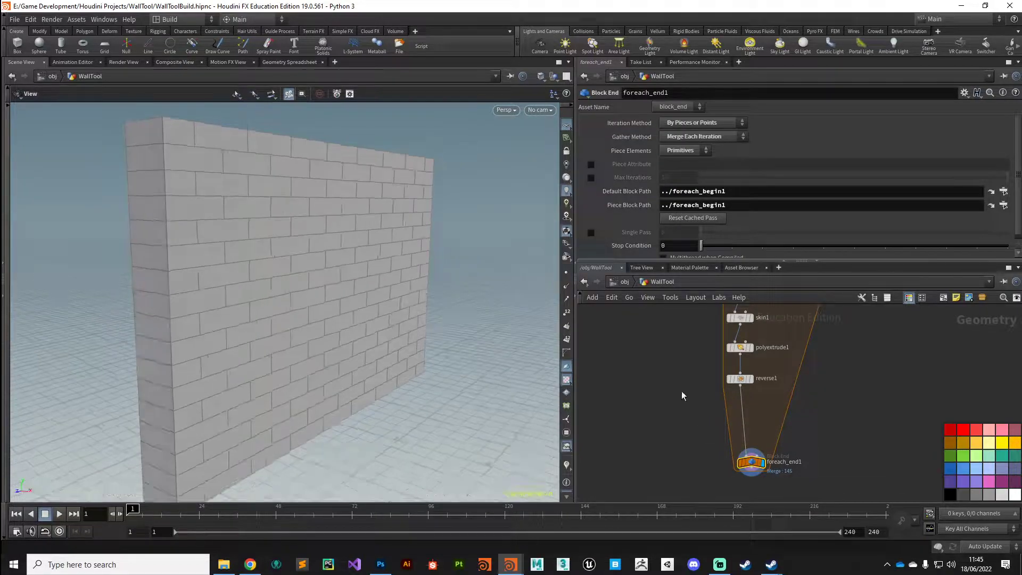
- Set the Multi parameter of attribwrangle_brickJitter to about 0.076 and inspect the jittered bricks up close
{"action": "middle_click_drag", "start_coordinate": [662, 358], "coordinate": [662, 433]}
{"action": "middle_click_drag", "start_coordinate": [794, 353], "coordinate": [771, 397]}
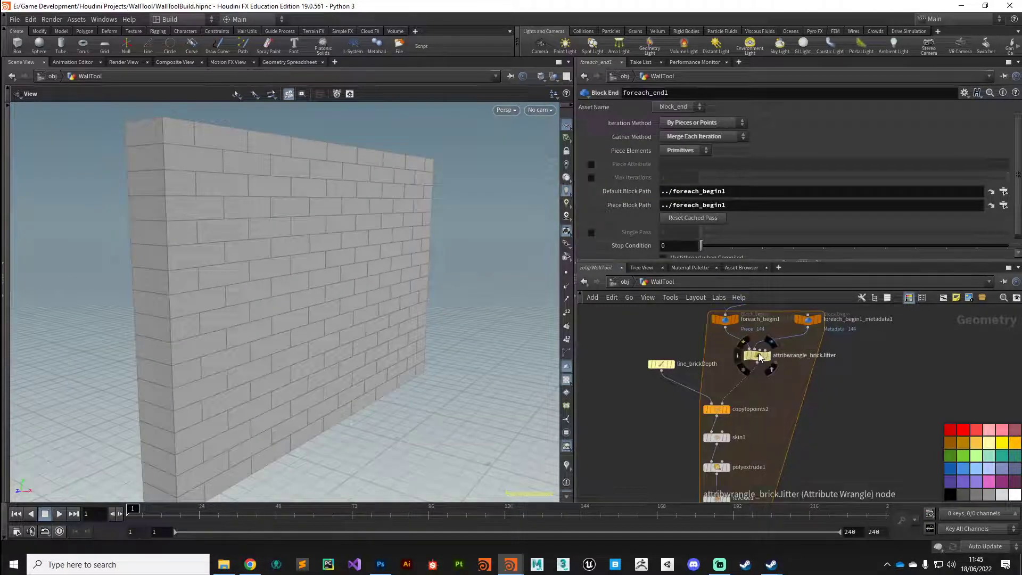
{"action": "left_click", "coordinate": [757, 355]}
{"action": "left_click_drag", "start_coordinate": [701, 257], "coordinate": [730, 254]}
{"action": "mouse_move", "coordinate": [331, 357]}
{"action": "left_mouse_down"}
{"action": "mouse_move", "coordinate": [159, 342]}
{"action": "mouse_move", "coordinate": [305, 333]}
{"action": "mouse_move", "coordinate": [316, 357]}
{"action": "mouse_move", "coordinate": [347, 342]}
{"action": "mouse_move", "coordinate": [378, 365]}
{"action": "mouse_move", "coordinate": [303, 342]}
{"action": "mouse_move", "coordinate": [275, 364]}
{"action": "mouse_move", "coordinate": [296, 345]}
{"action": "mouse_move", "coordinate": [312, 366]}
{"action": "mouse_move", "coordinate": [323, 361]}
{"action": "left_mouse_up"}
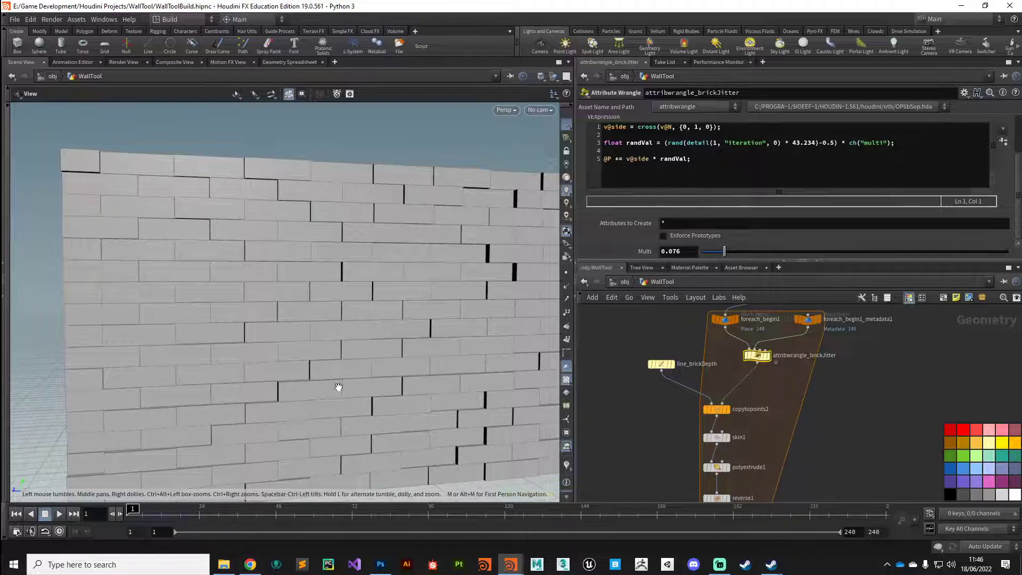
{"action": "scroll", "coordinate": [339, 387], "scroll_direction": "up", "scroll_amount": 10}
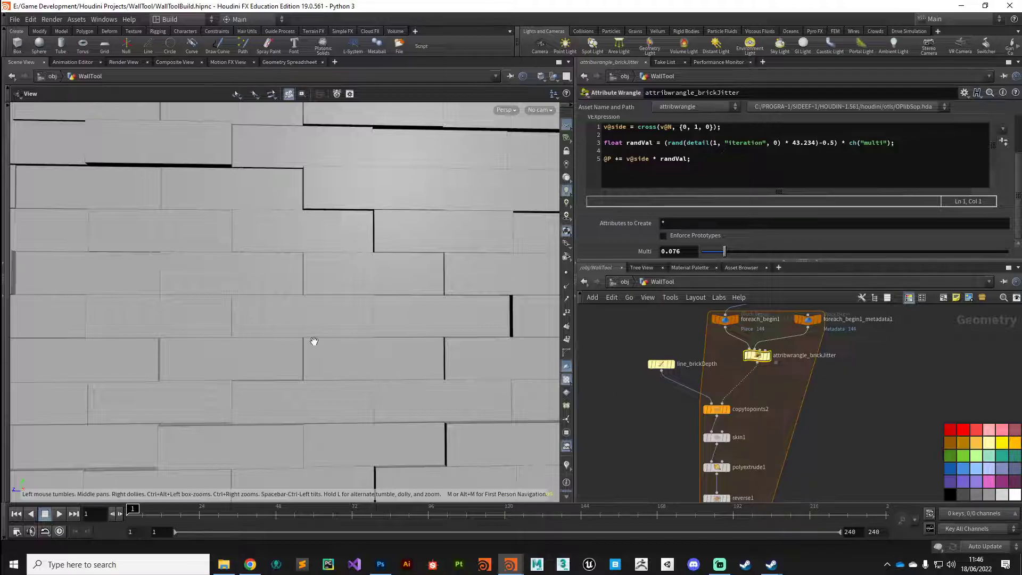
{"action": "left_click_drag", "start_coordinate": [312, 342], "coordinate": [326, 358]}
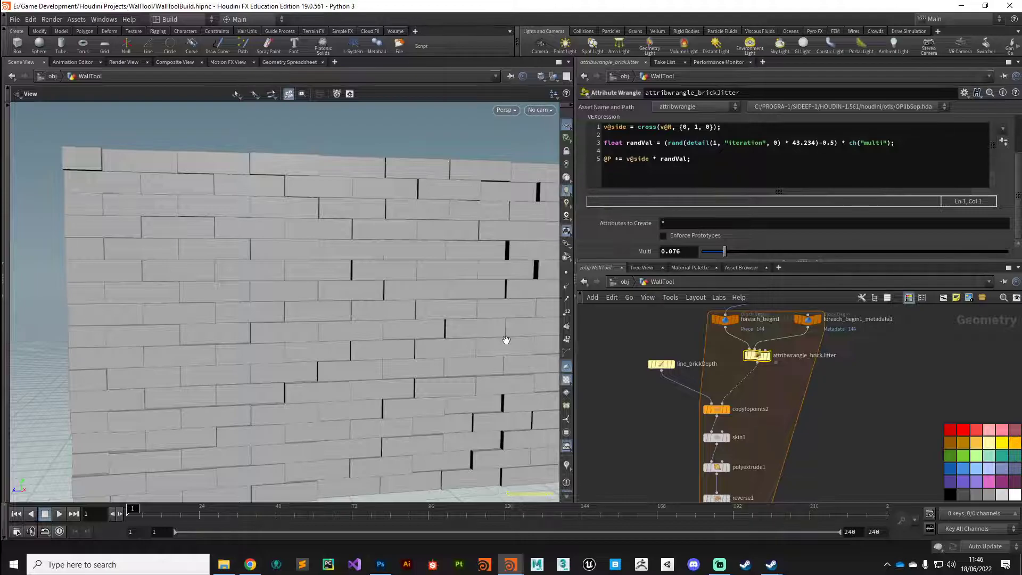
- Add a Carve node inside the brick loop and feed it from the output of attribwrangle_brickJitter
{"action": "key", "text": "Tab"}
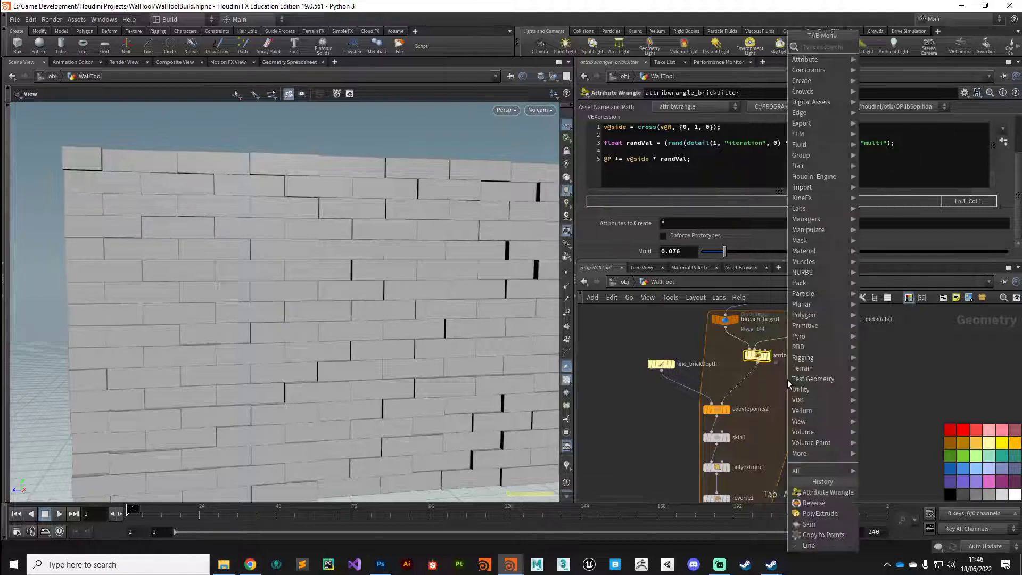
{"action": "type", "text": "carv"}
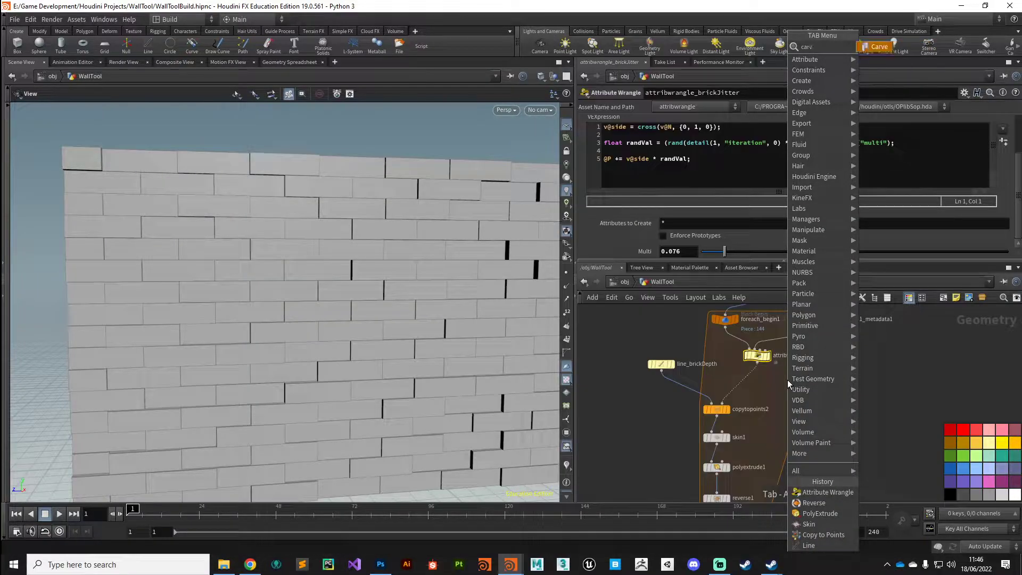
{"action": "key", "text": "Return"}
{"action": "left_click", "coordinate": [771, 388]}
{"action": "scroll", "coordinate": [747, 370], "scroll_direction": "up", "scroll_amount": 3}
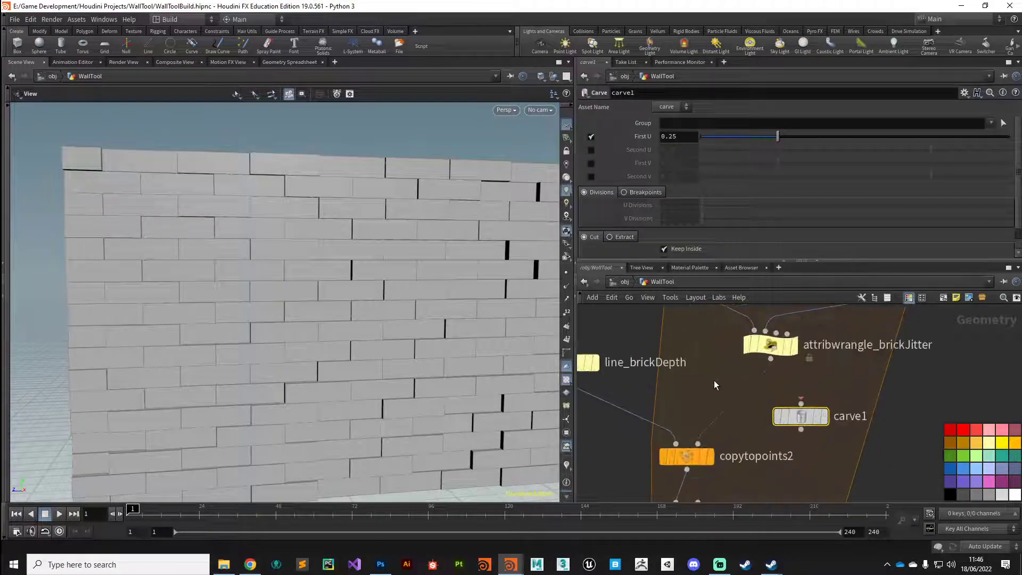
{"action": "scroll", "coordinate": [714, 380], "scroll_direction": "down", "scroll_amount": 1}
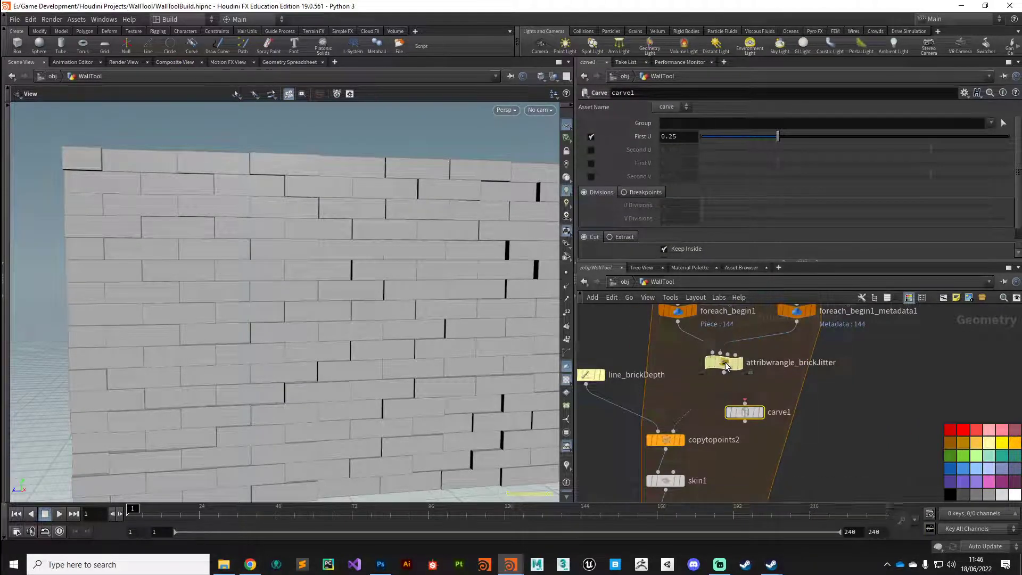
{"action": "left_click_drag", "start_coordinate": [725, 362], "coordinate": [744, 403]}
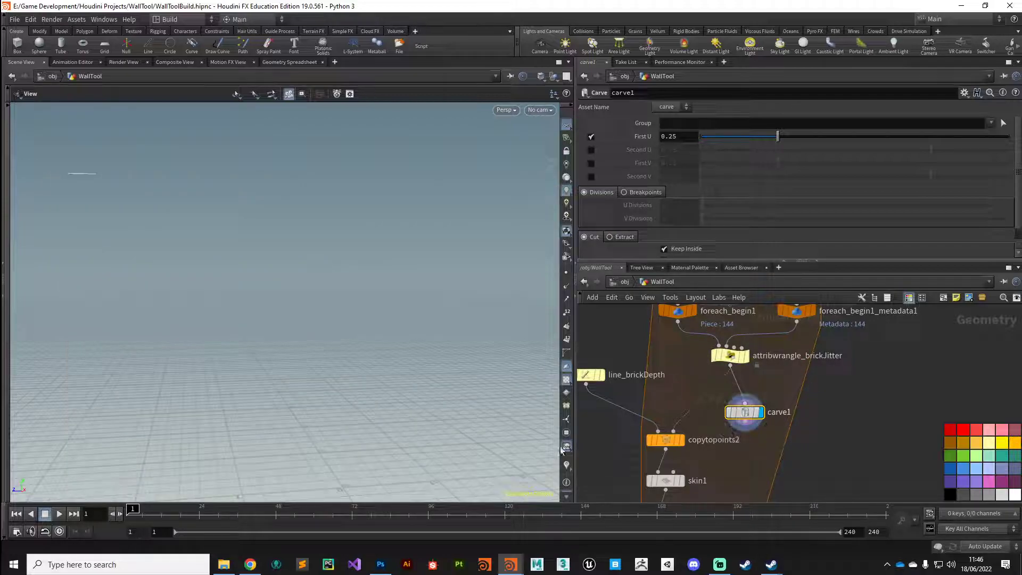
- Show the point markers, set carve1's First U to 0 and enable Second U at about 0.536
{"action": "left_click", "coordinate": [566, 272]}
{"action": "middle_click_drag", "start_coordinate": [149, 267], "coordinate": [335, 370]}
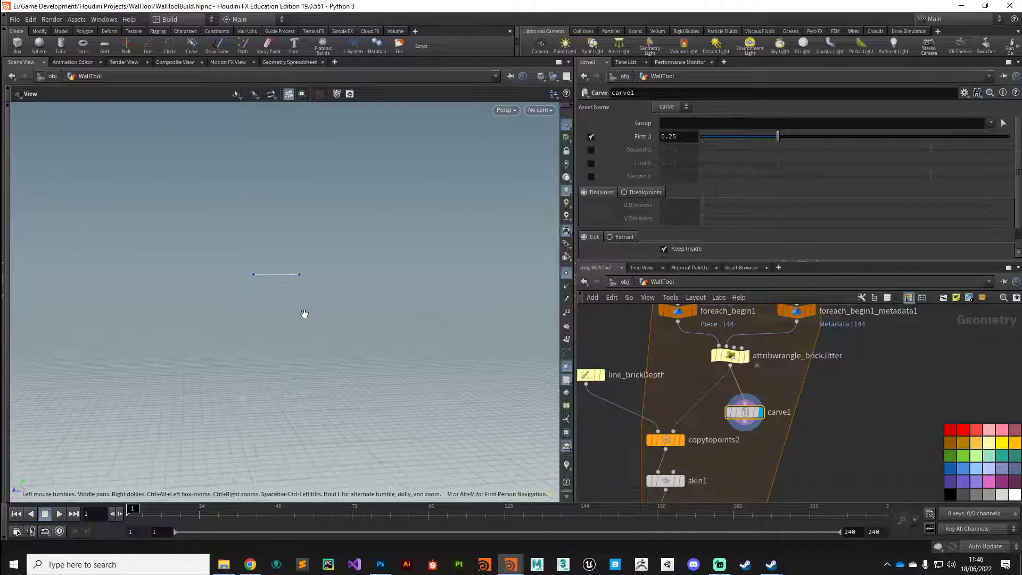
{"action": "middle_click_drag", "start_coordinate": [285, 292], "coordinate": [296, 388]}
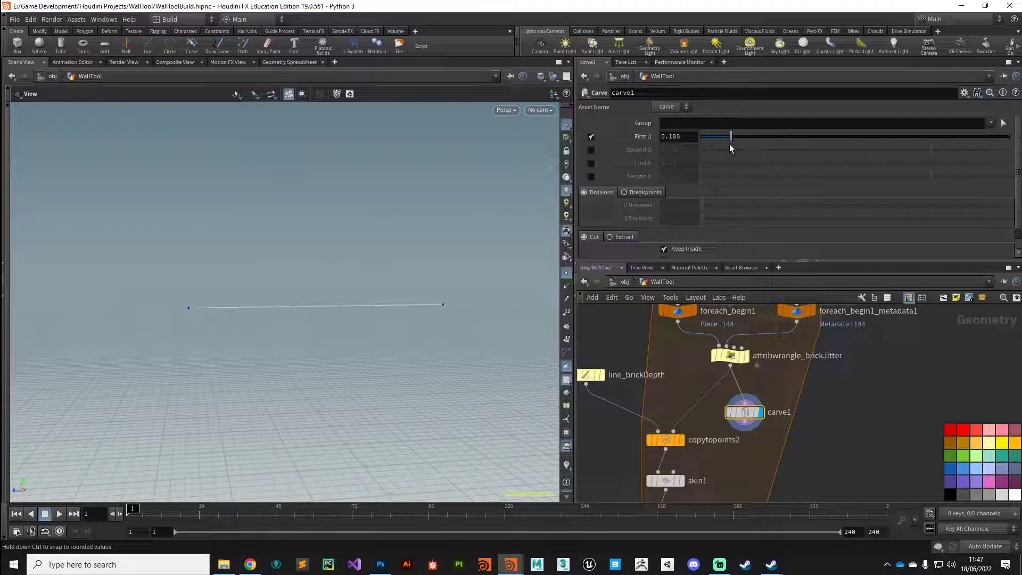
{"action": "left_click_drag", "start_coordinate": [729, 144], "coordinate": [801, 167]}
{"action": "left_click_drag", "start_coordinate": [736, 171], "coordinate": [828, 158]}
{"action": "left_click", "coordinate": [591, 151]}
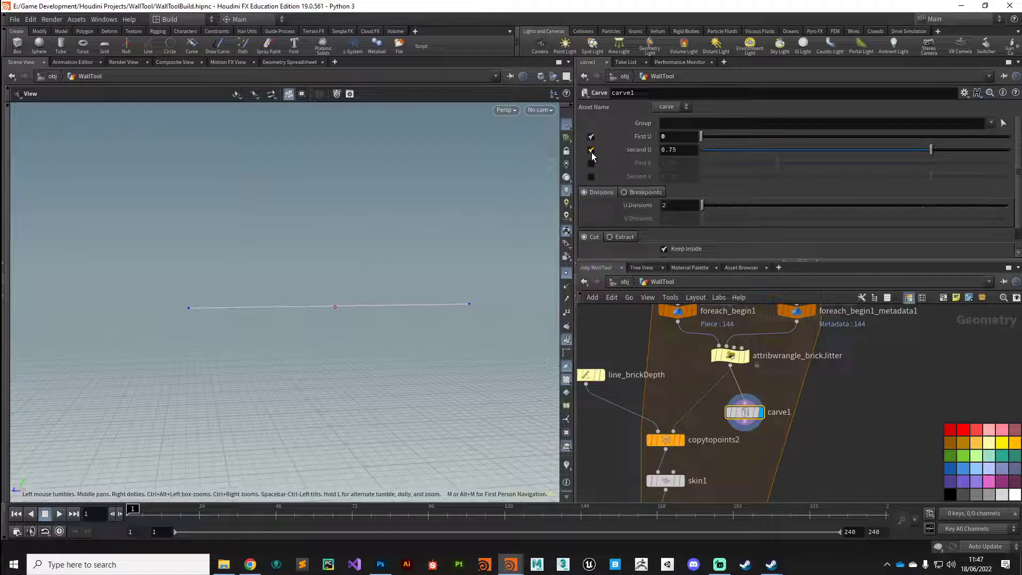
{"action": "left_click_drag", "start_coordinate": [924, 153], "coordinate": [866, 162]}
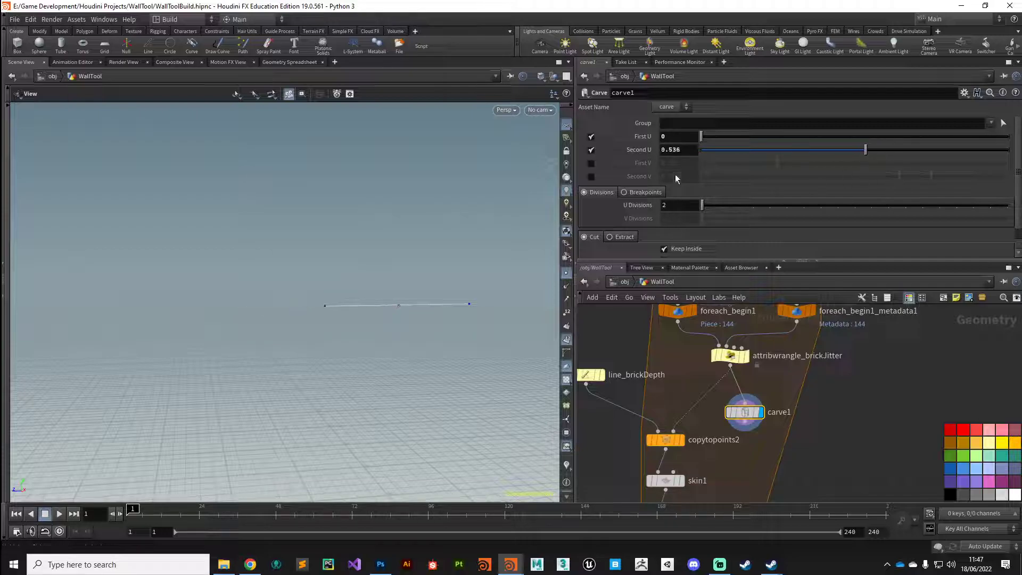
- Reference First U in carve1's Second U and invert it with the expression 1-ch("domainu1")
{"action": "double_click", "coordinate": [662, 137]}
{"action": "right_click", "coordinate": [677, 155]}
{"action": "left_click", "coordinate": [686, 179]}
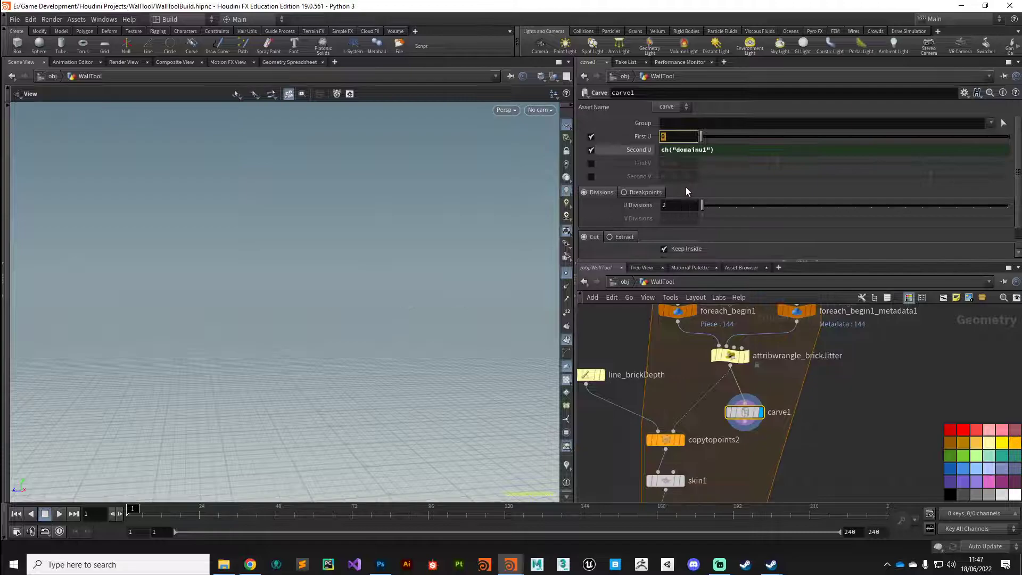
{"action": "key", "text": "Tab"}
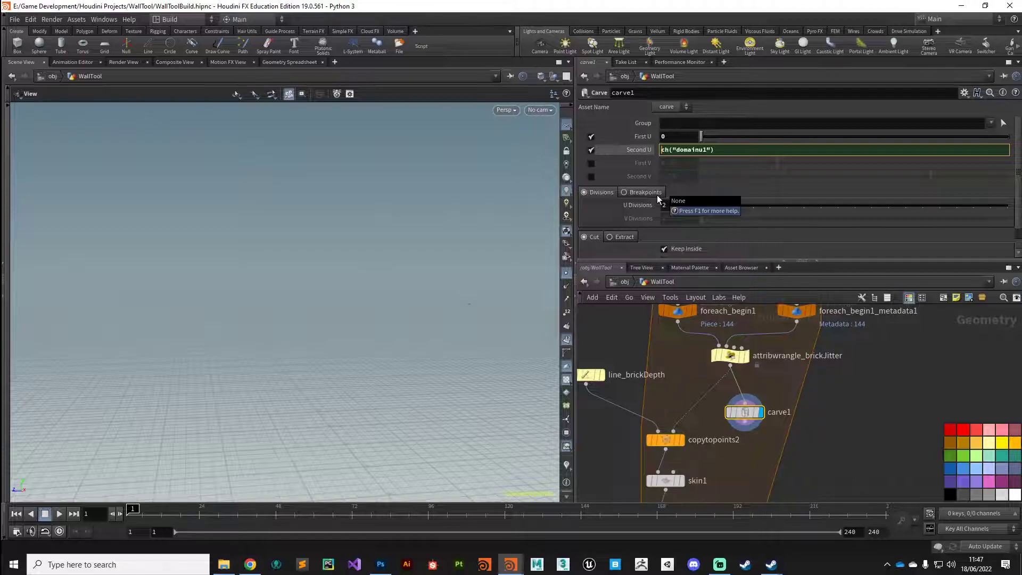
{"action": "type", "text": "1-"}
{"action": "key", "text": "Return"}
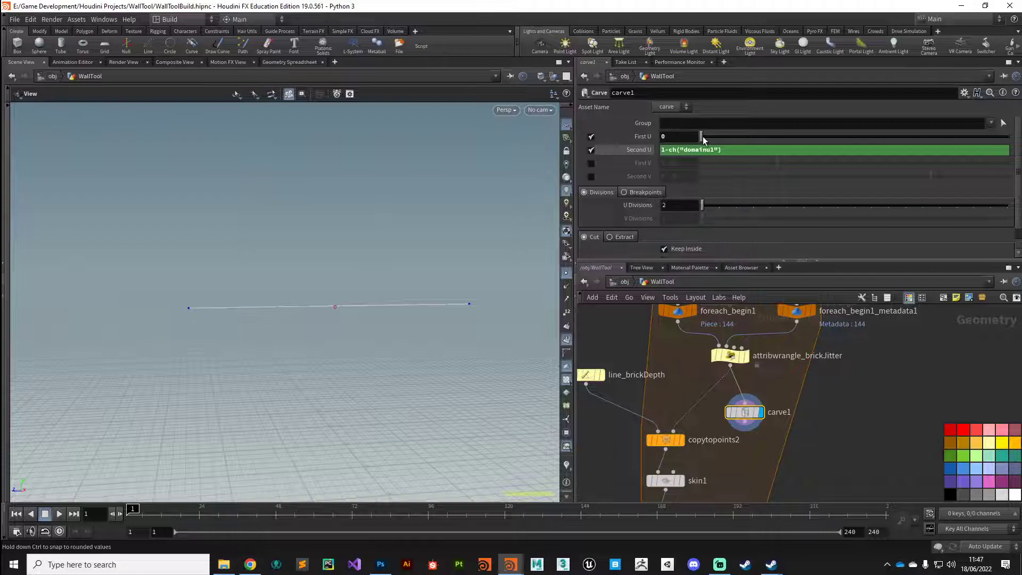
- Set carve1's First U to about 0.019 so both ends of the brick line are trimmed equally
{"action": "mouse_move", "coordinate": [701, 136]}
{"action": "left_mouse_down"}
{"action": "mouse_move", "coordinate": [832, 136]}
{"action": "mouse_move", "coordinate": [727, 136]}
{"action": "mouse_move", "coordinate": [814, 150]}
{"action": "mouse_move", "coordinate": [704, 151]}
{"action": "left_mouse_up"}
{"action": "left_click_drag", "start_coordinate": [768, 156], "coordinate": [714, 157]}
{"action": "left_click_drag", "start_coordinate": [705, 152], "coordinate": [706, 148]}
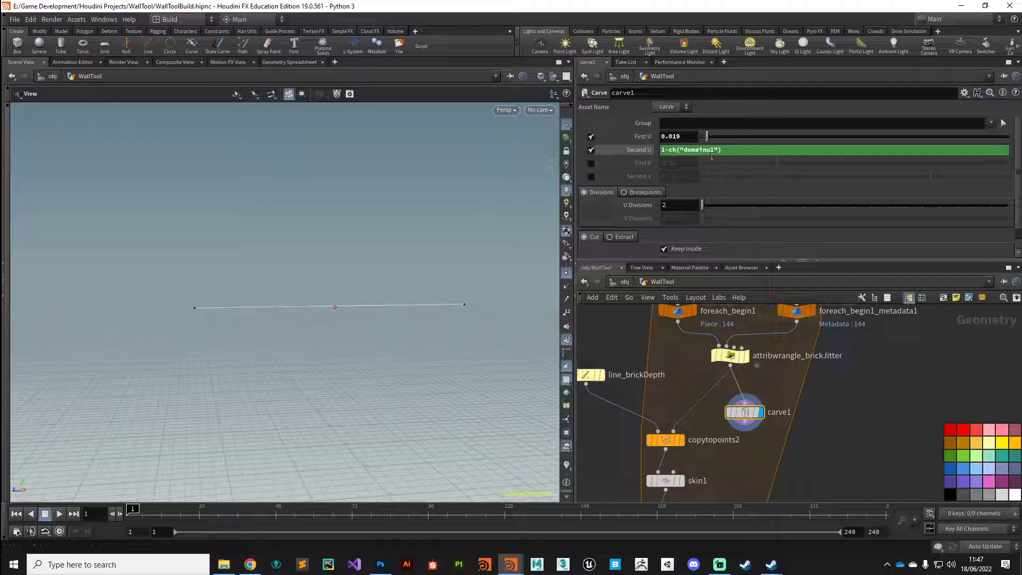
- Rename carve1 to carve_tweakBrickWidth, coloured light yellow, and wire its output into the second input of copytopoints2
{"action": "double_click", "coordinate": [786, 408]}
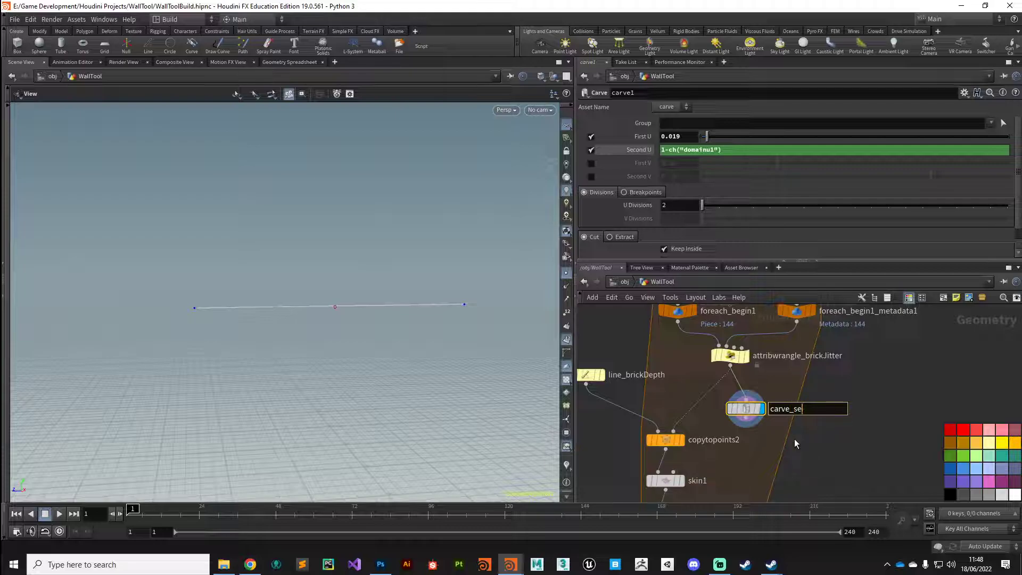
{"action": "type", "text": "_tweakBrickWidth"}
{"action": "key", "text": "Return"}
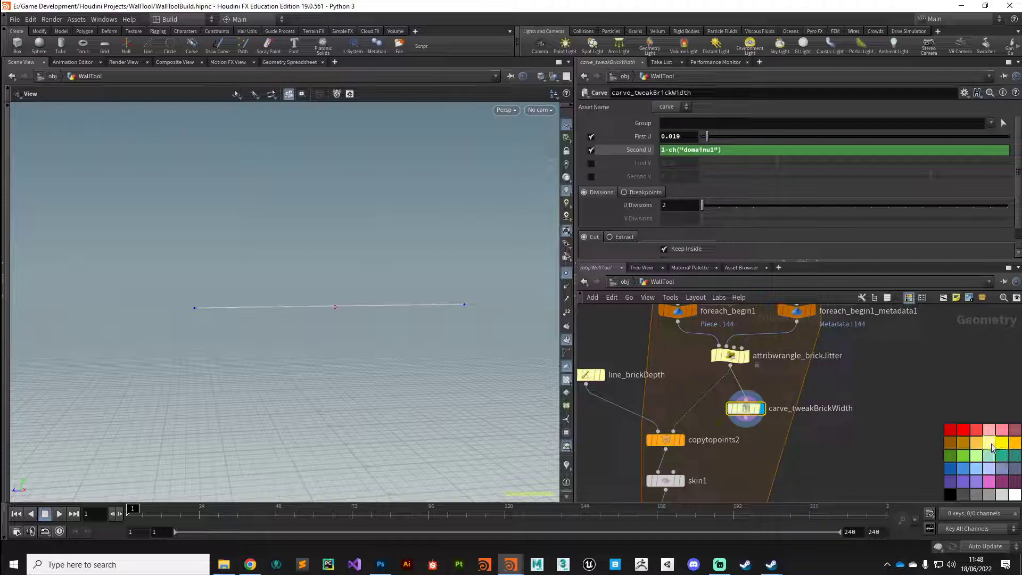
{"action": "left_click_drag", "start_coordinate": [745, 410], "coordinate": [744, 401]}
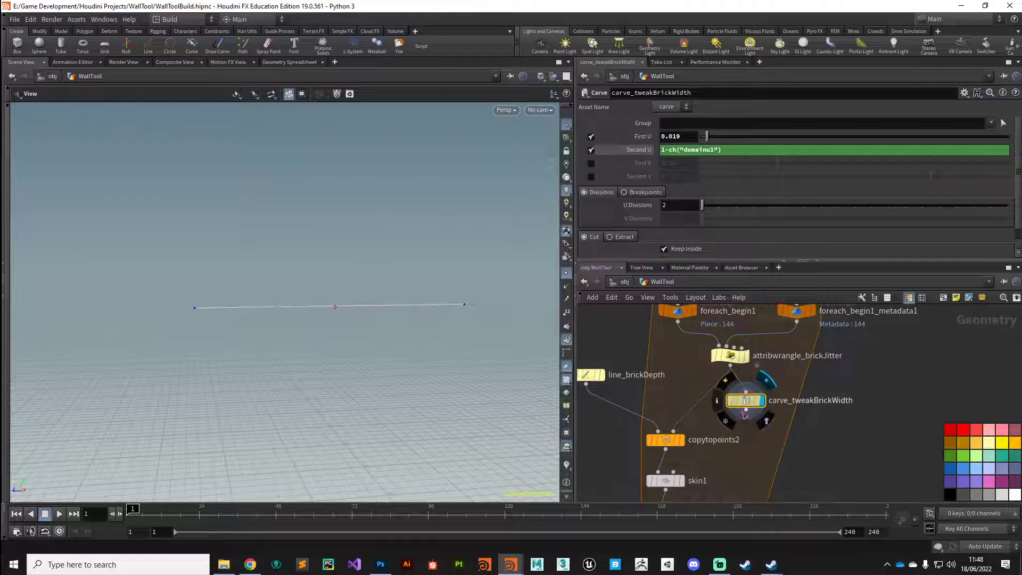
{"action": "middle_click_drag", "start_coordinate": [707, 497], "coordinate": [733, 433]}
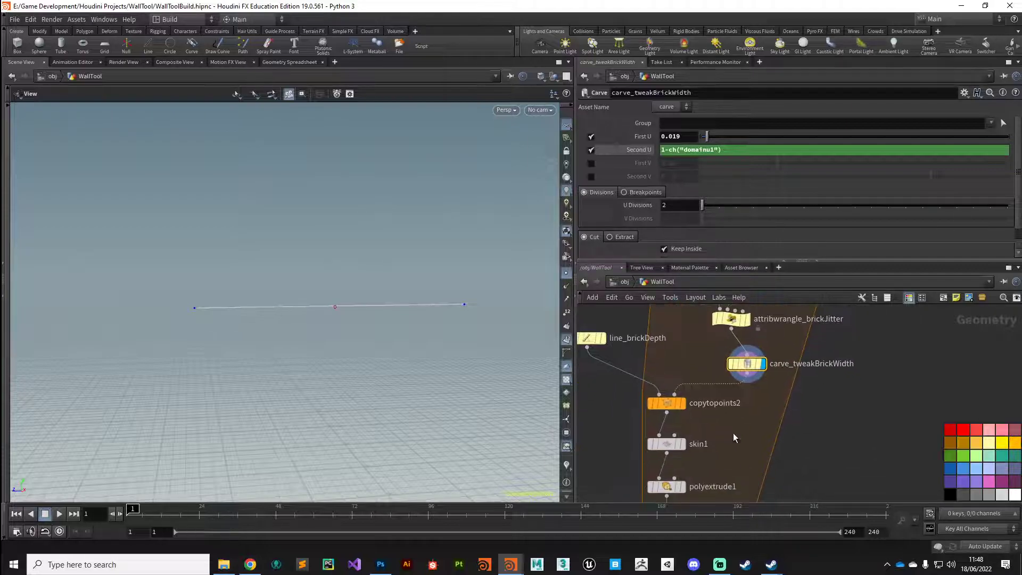
- Display the foreach_end1 result again and turn off the primitive numbers in the viewport
{"action": "scroll", "coordinate": [713, 436], "scroll_direction": "down", "scroll_amount": 3}
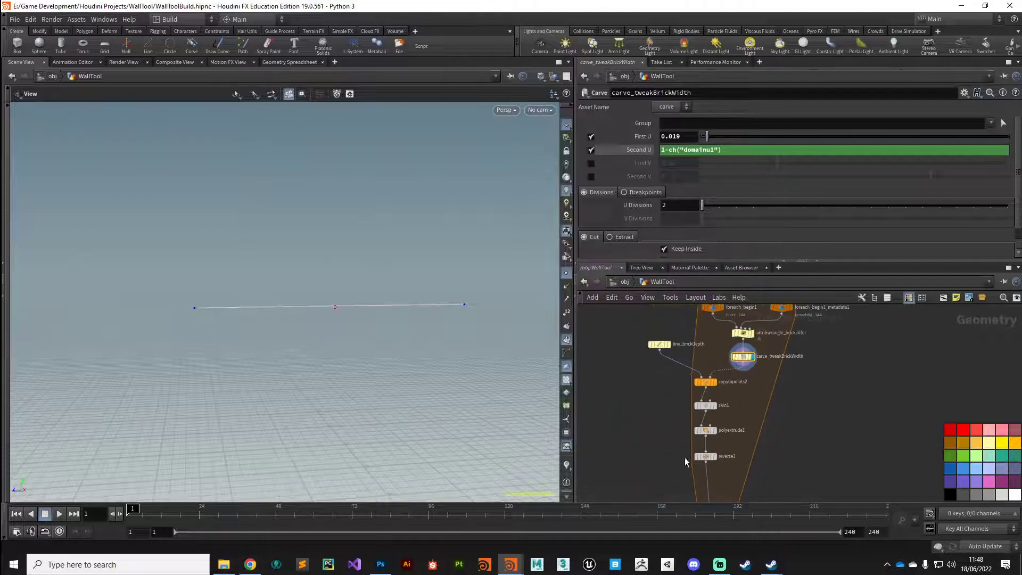
{"action": "scroll", "coordinate": [681, 426], "scroll_direction": "up", "scroll_amount": 4}
{"action": "left_click", "coordinate": [716, 436]}
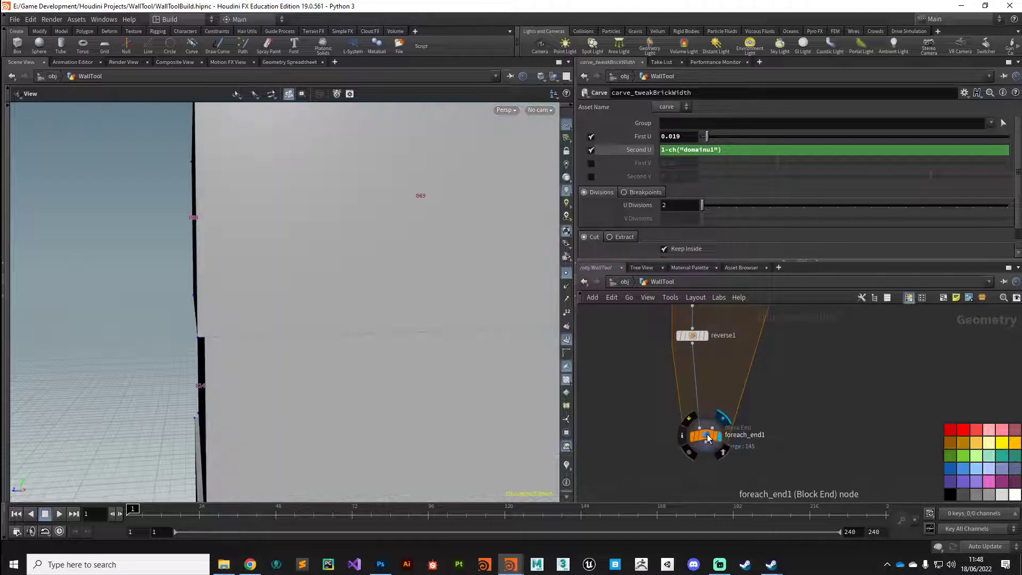
{"action": "left_click", "coordinate": [708, 436]}
{"action": "left_click_drag", "start_coordinate": [449, 320], "coordinate": [330, 340]}
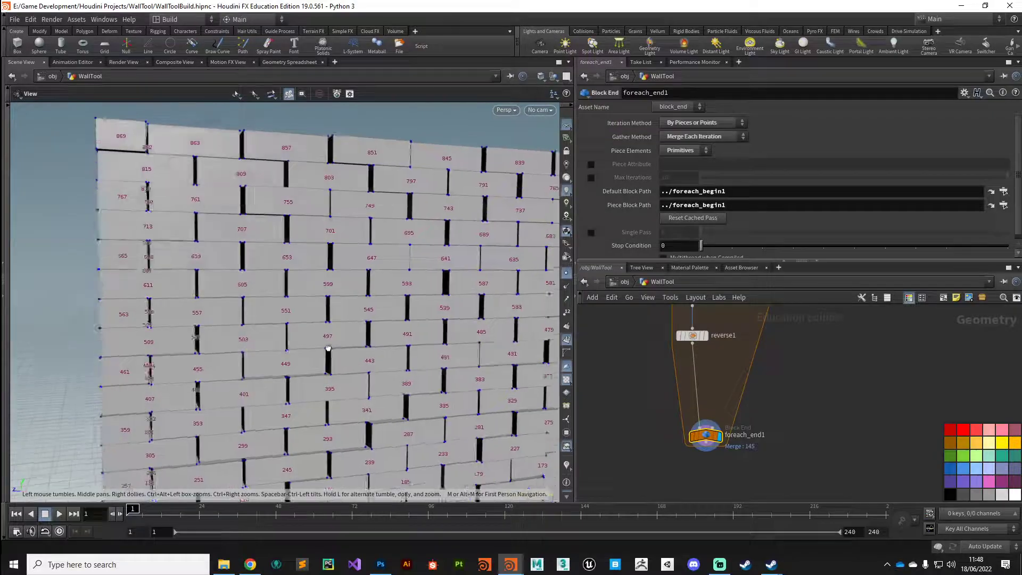
{"action": "left_click", "coordinate": [566, 339]}
{"action": "left_click_drag", "start_coordinate": [426, 298], "coordinate": [376, 318]}
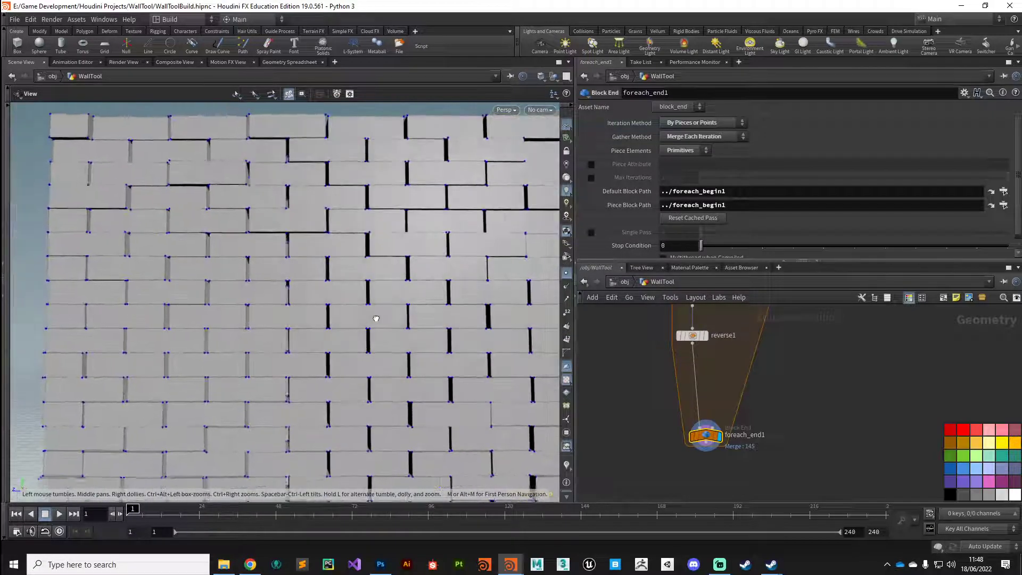
- Set First U of carve_tweakBrickWidth to about 0.012 to narrow the gaps between bricks
{"action": "middle_click_drag", "start_coordinate": [627, 376], "coordinate": [724, 495]}
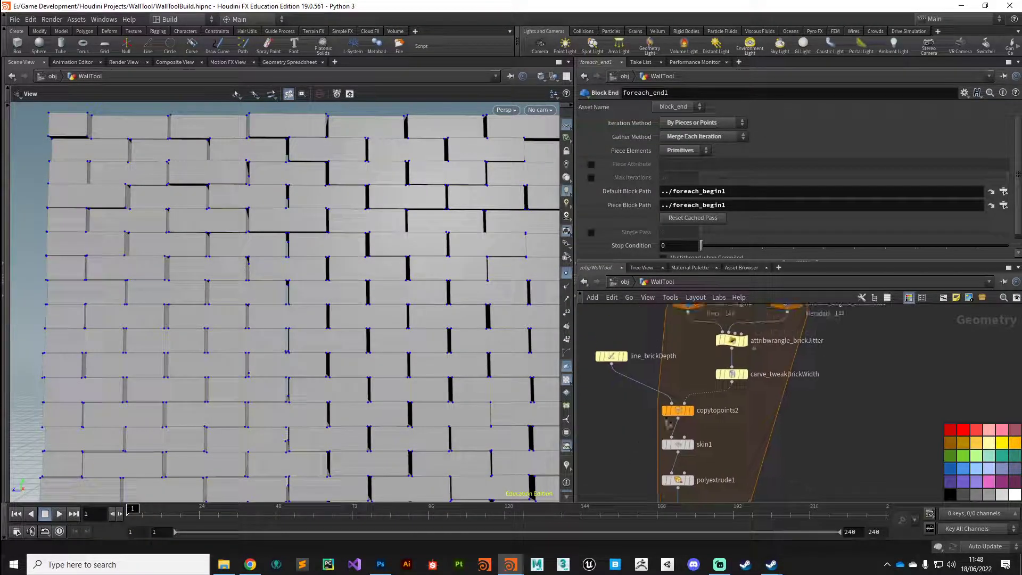
{"action": "left_click", "coordinate": [733, 374]}
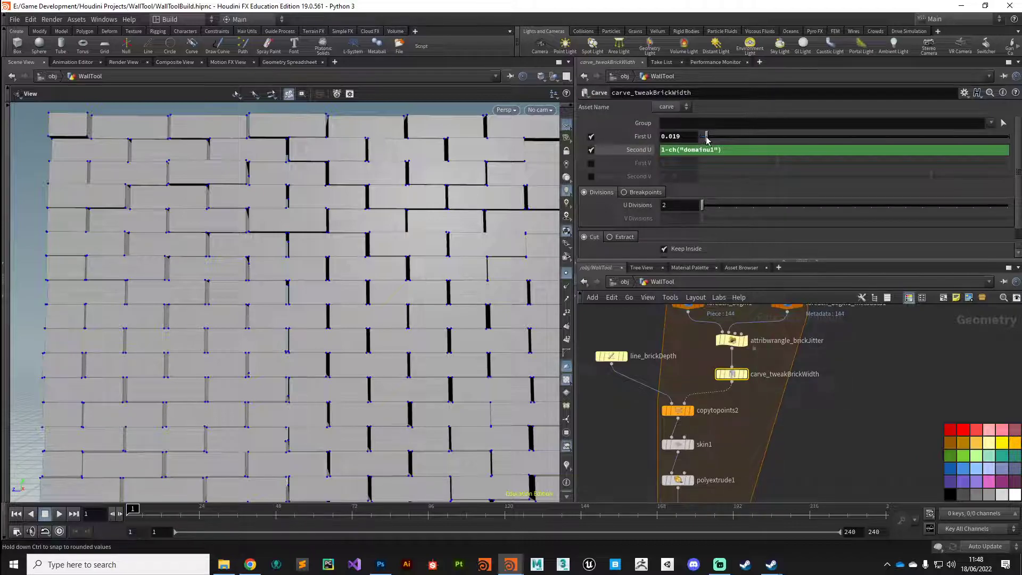
{"action": "mouse_move", "coordinate": [707, 140]}
{"action": "left_mouse_down"}
{"action": "mouse_move", "coordinate": [691, 136]}
{"action": "mouse_move", "coordinate": [764, 140]}
{"action": "mouse_move", "coordinate": [692, 160]}
{"action": "mouse_move", "coordinate": [703, 160]}
{"action": "left_mouse_up"}
{"action": "left_click_drag", "start_coordinate": [404, 276], "coordinate": [303, 369]}
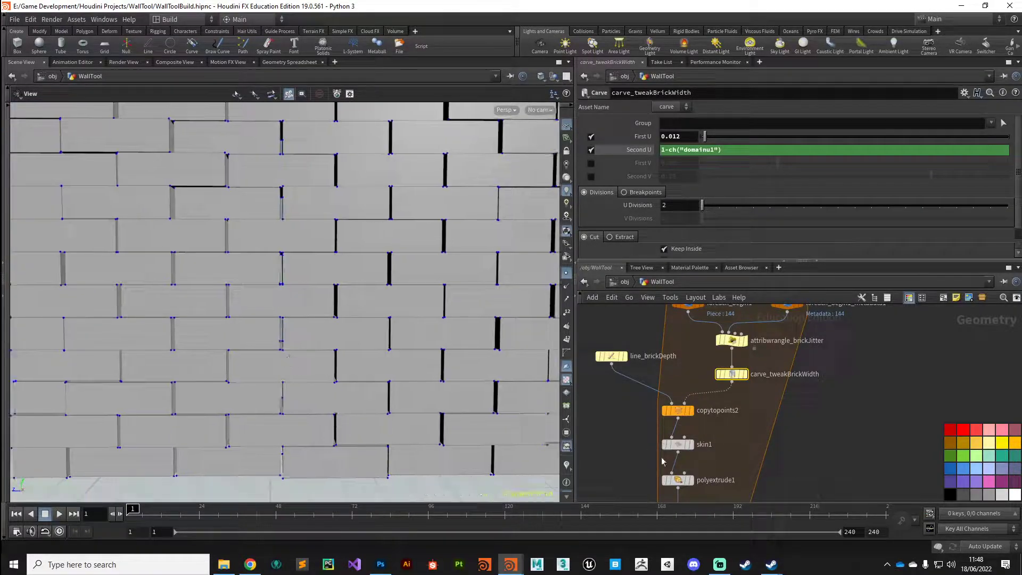
- Multiply polyextrude1's Distance expression by 0.97 to open small height gaps between the brick rows
{"action": "middle_click_drag", "start_coordinate": [663, 471], "coordinate": [663, 422]}
{"action": "left_click", "coordinate": [682, 418]}
{"action": "left_click_drag", "start_coordinate": [314, 337], "coordinate": [321, 383]}
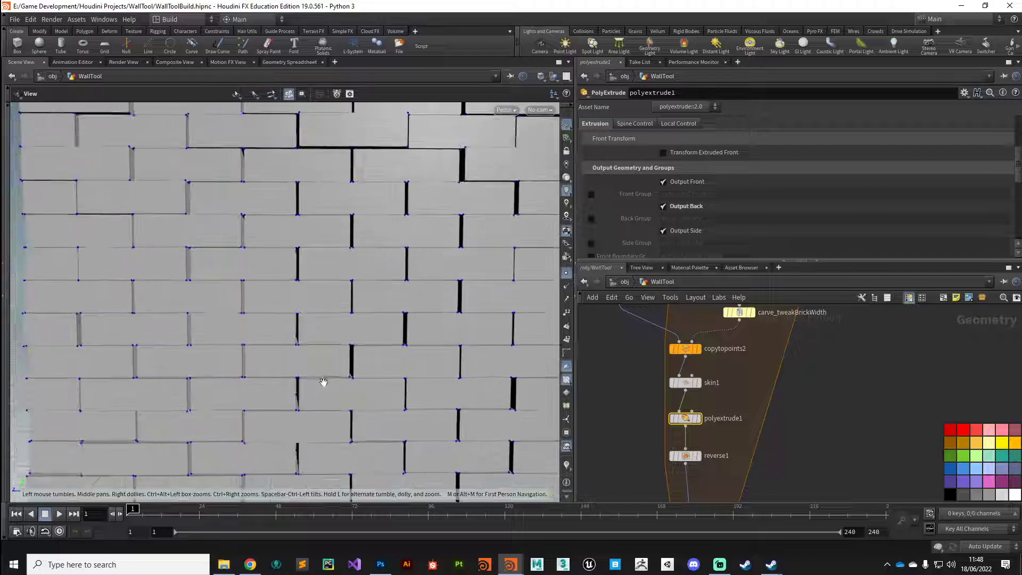
{"action": "scroll", "coordinate": [664, 195], "scroll_direction": "up", "scroll_amount": 5}
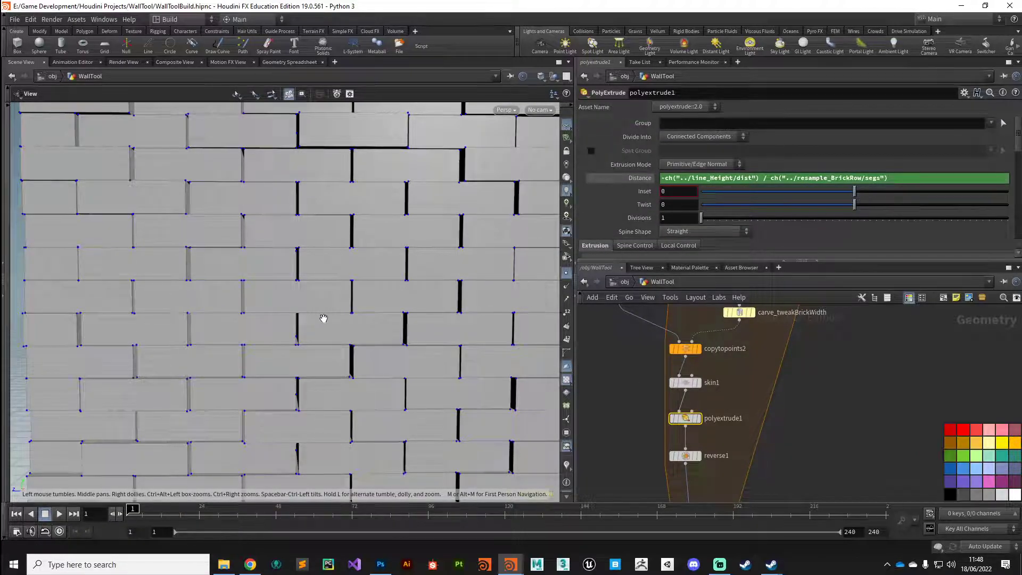
{"action": "left_click", "coordinate": [898, 179]}
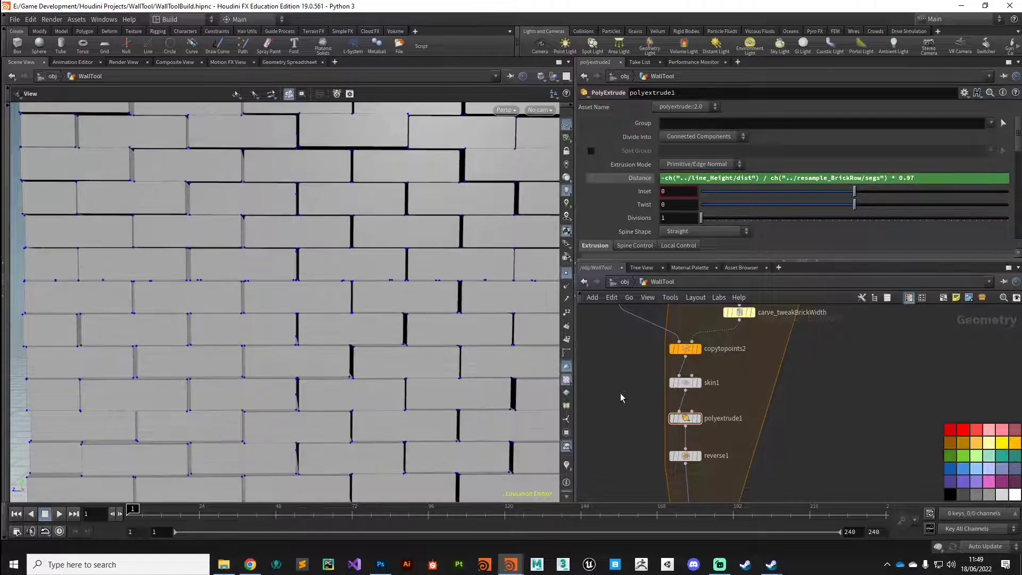
- Change the multiplier at the end of polyextrude1's Distance expression to 0.96 and inspect the row gaps across the wall
{"action": "scroll", "coordinate": [308, 404], "scroll_direction": "up", "scroll_amount": 6}
{"action": "scroll", "coordinate": [275, 335], "scroll_direction": "up", "scroll_amount": 5}
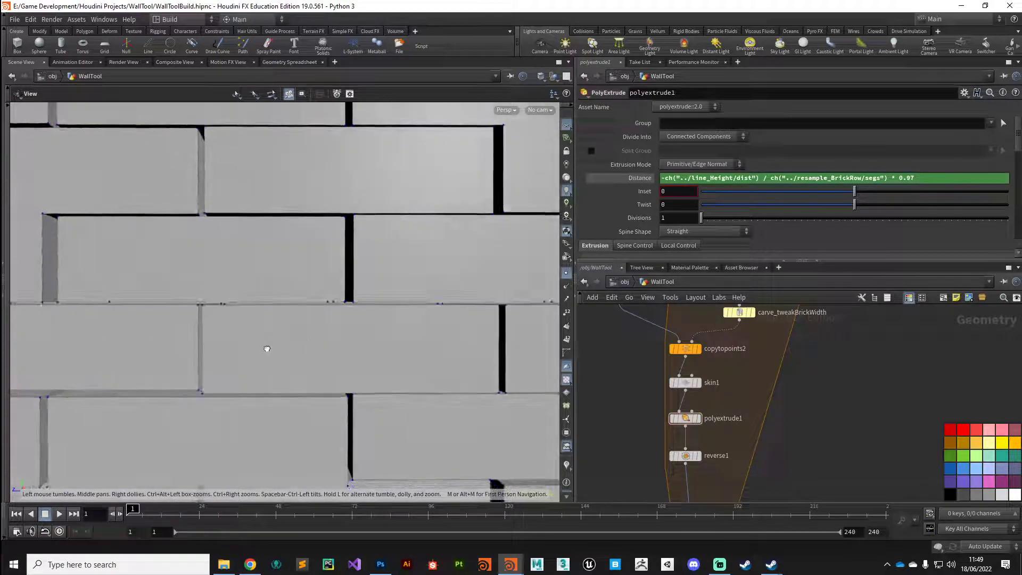
{"action": "left_click", "coordinate": [918, 177]}
{"action": "key", "text": "BackSpace"}
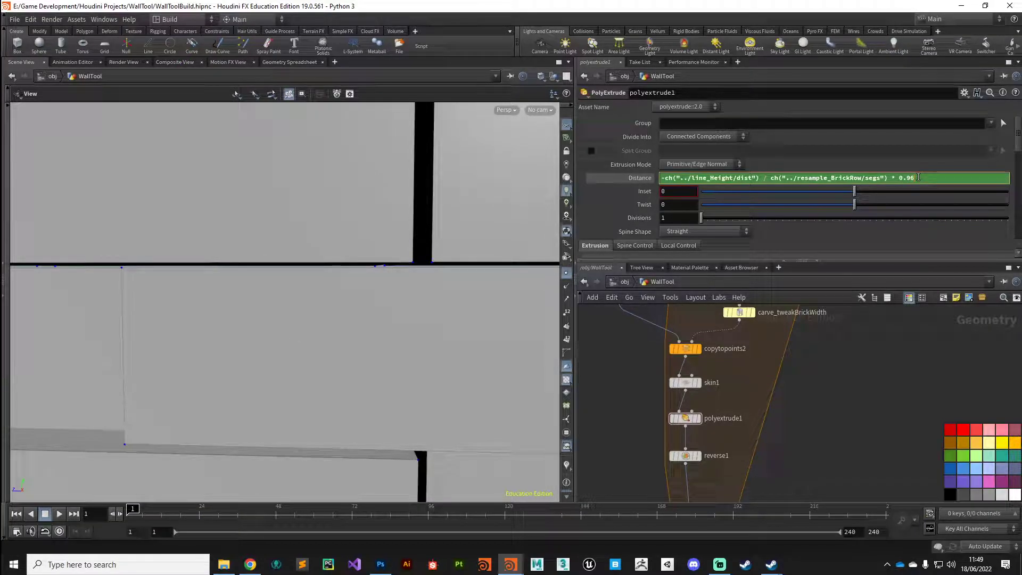
{"action": "key", "text": "Return"}
{"action": "scroll", "coordinate": [261, 410], "scroll_direction": "down", "scroll_amount": 8}
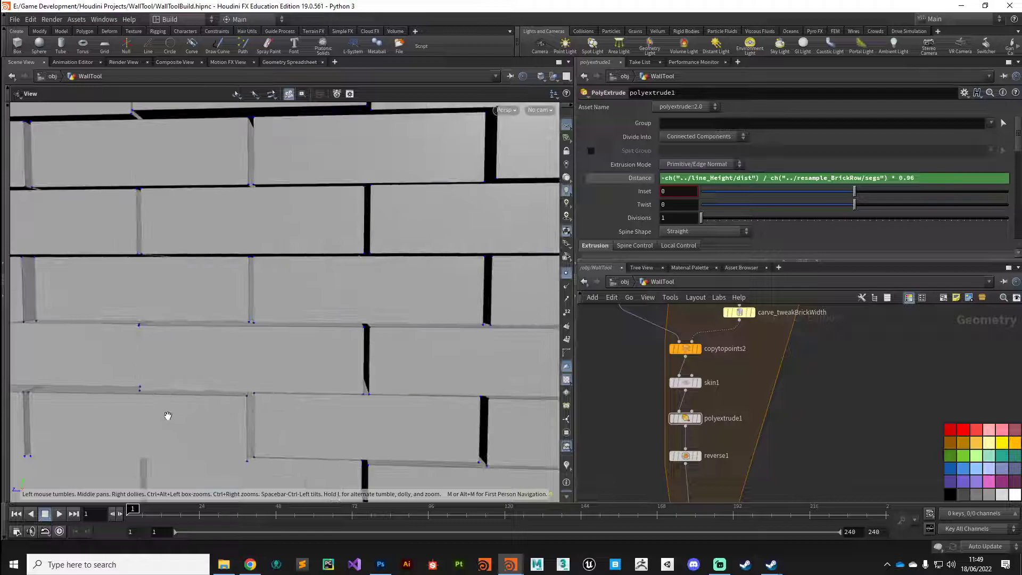
{"action": "scroll", "coordinate": [274, 392], "scroll_direction": "down", "scroll_amount": 4}
{"action": "left_click_drag", "start_coordinate": [274, 392], "coordinate": [329, 350]}
{"action": "scroll", "coordinate": [329, 350], "scroll_direction": "down", "scroll_amount": 5}
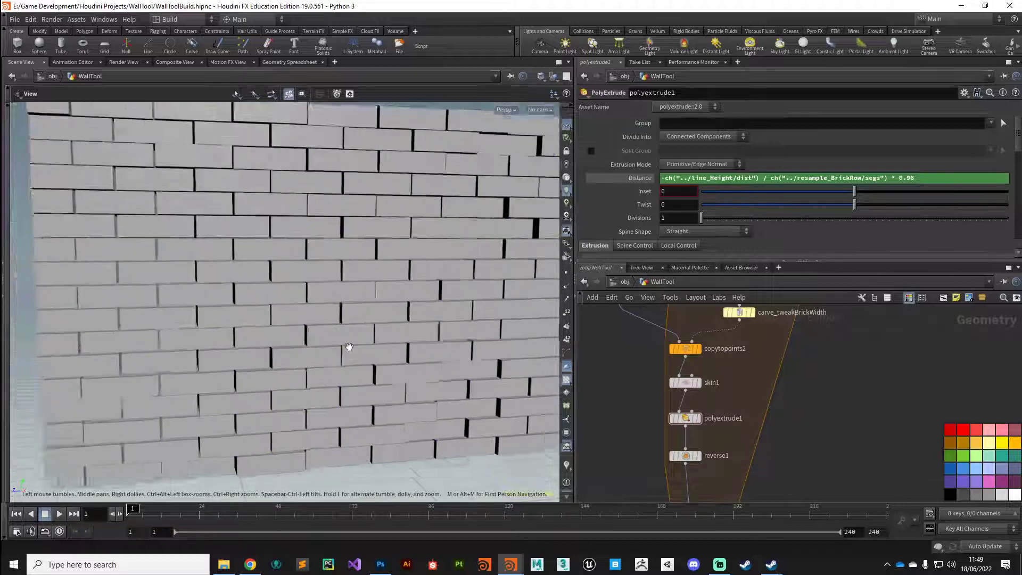
- Set the Segments of resample_BrickRow to 7 and check how the whole wall adapts to fewer, taller brick rows
{"action": "scroll", "coordinate": [715, 350], "scroll_direction": "up", "scroll_amount": 10}
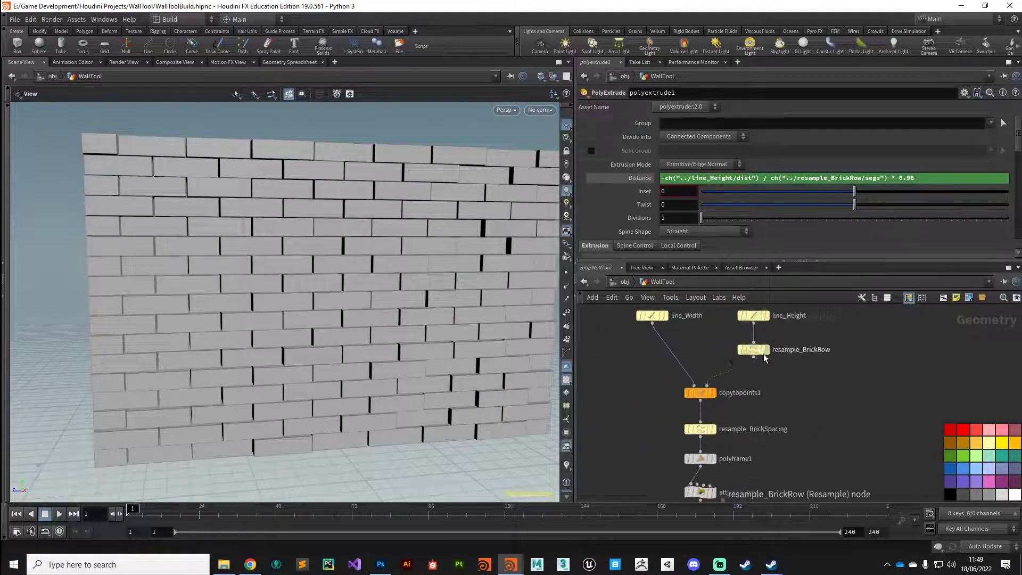
{"action": "left_click", "coordinate": [754, 349]}
{"action": "left_click_drag", "start_coordinate": [794, 224], "coordinate": [738, 227]}
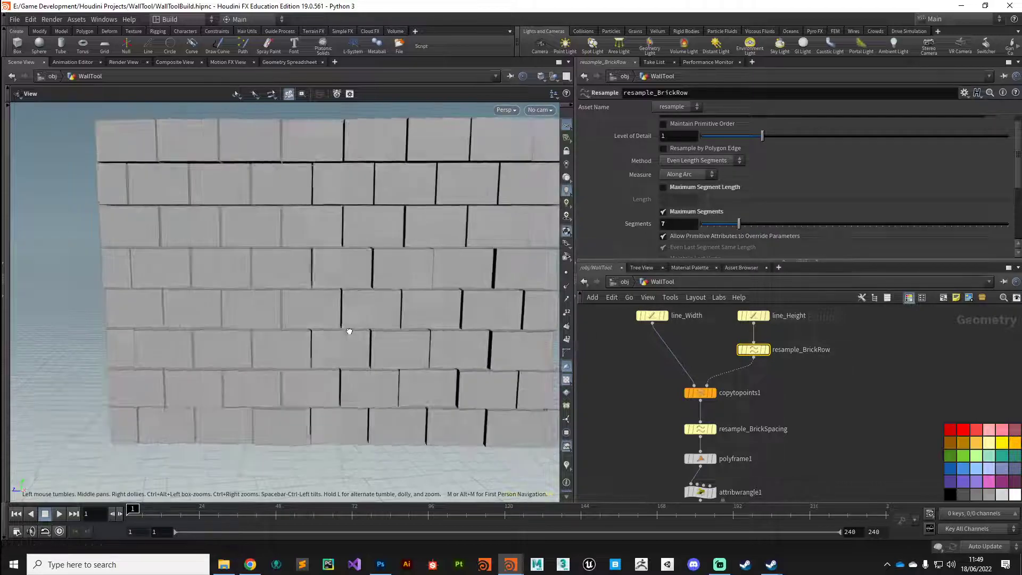
{"action": "left_click_drag", "start_coordinate": [347, 333], "coordinate": [392, 388]}
{"action": "scroll", "coordinate": [638, 452], "scroll_direction": "down", "scroll_amount": 4}
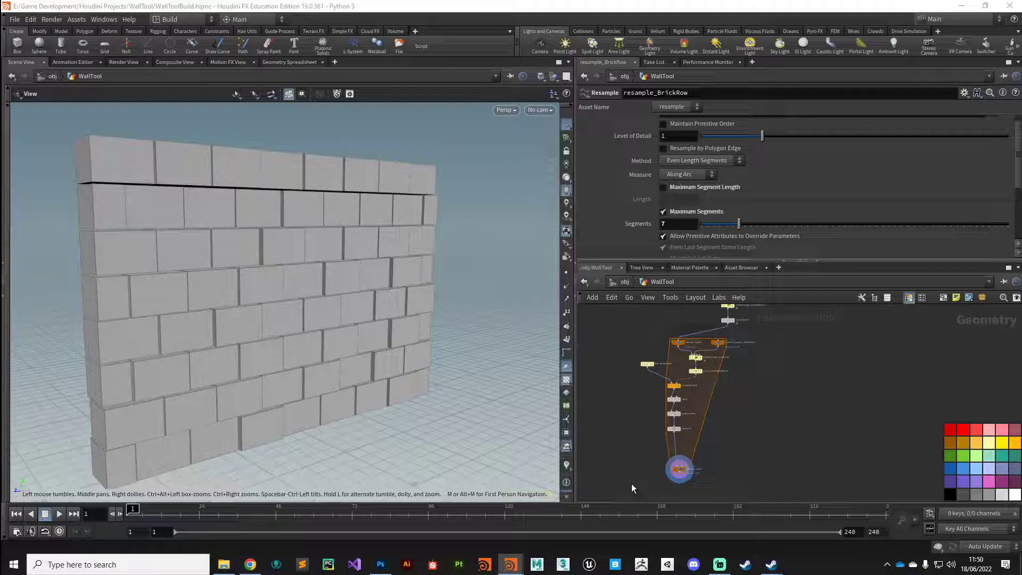
{"action": "left_click", "coordinate": [718, 565]}
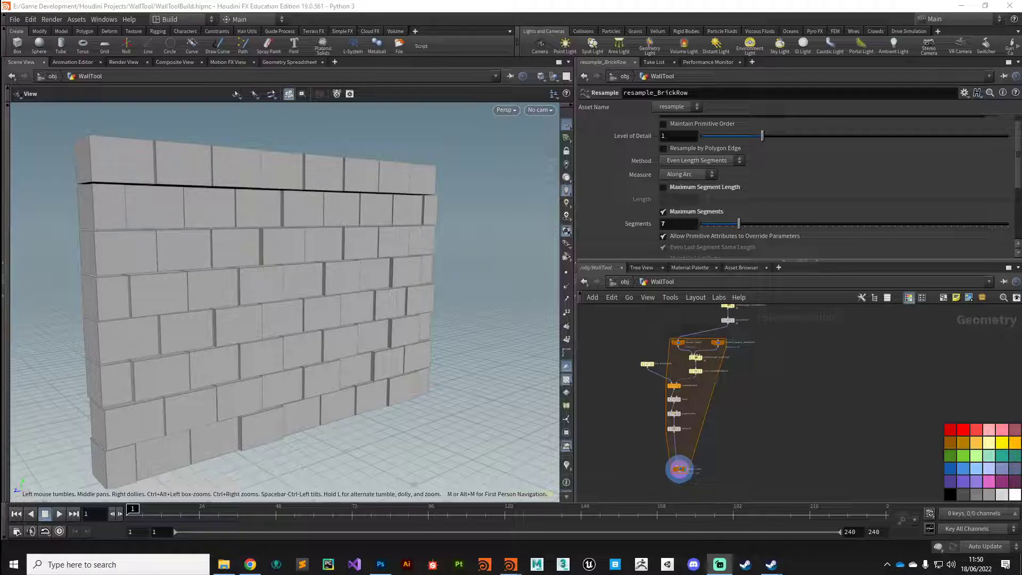